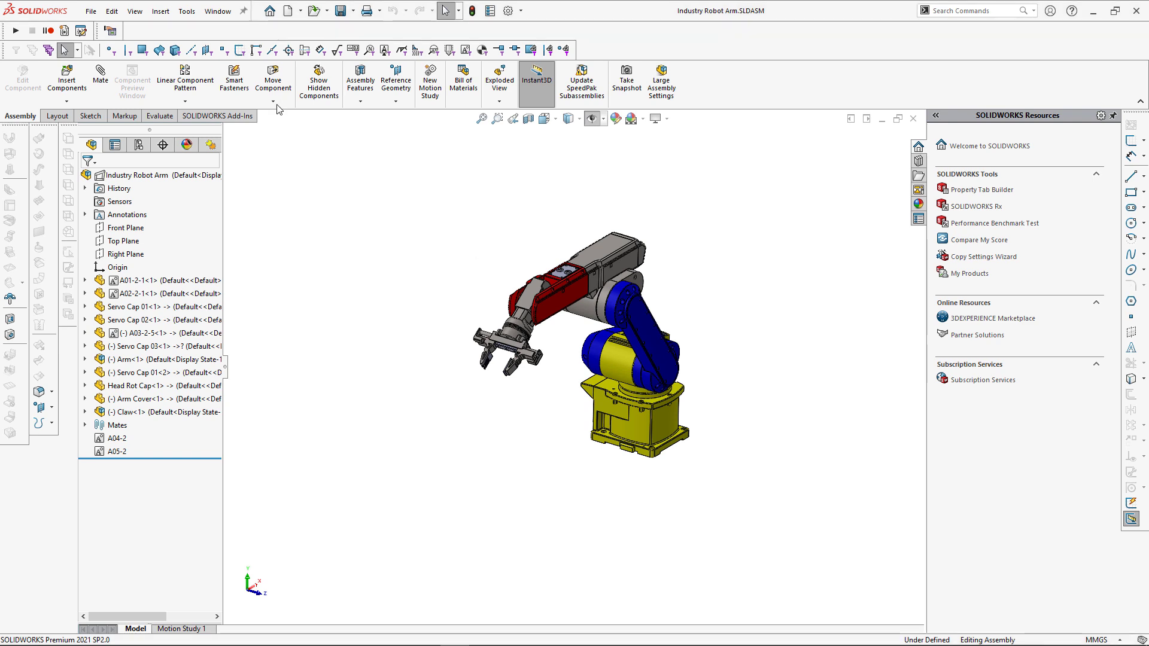
- Launch the CAD+ Properties Grid for the Industry Robot Arm assembly
left_click(189, 13)
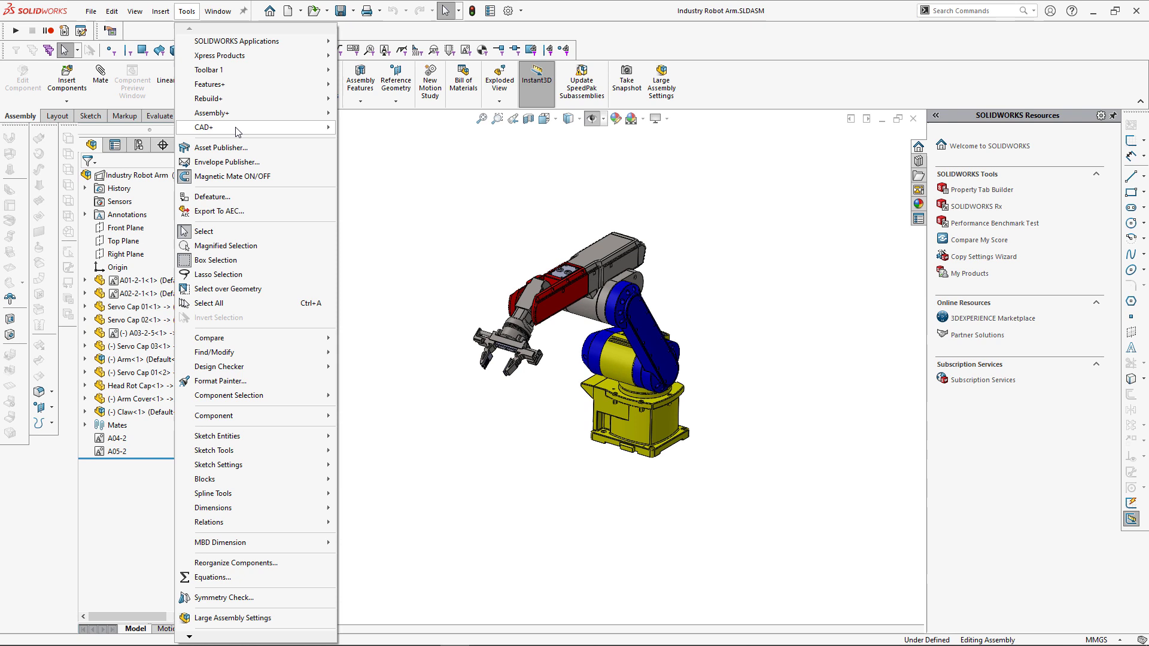
mouse_move(269, 127)
mouse_move(389, 214)
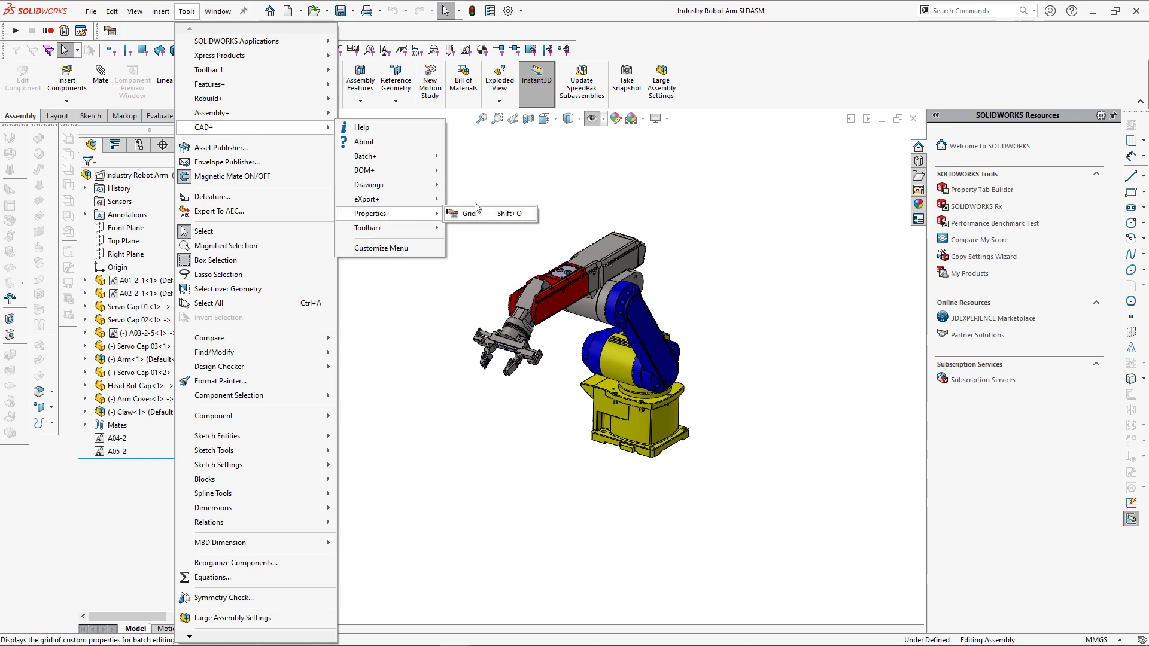
left_click(477, 182)
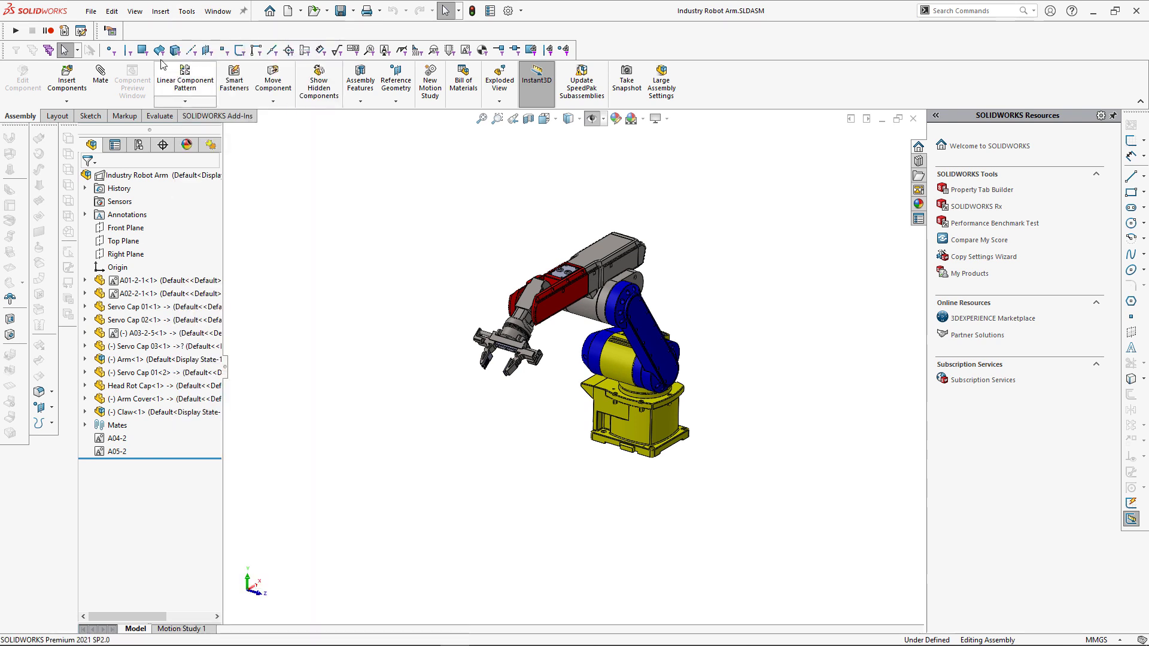
left_click(113, 33)
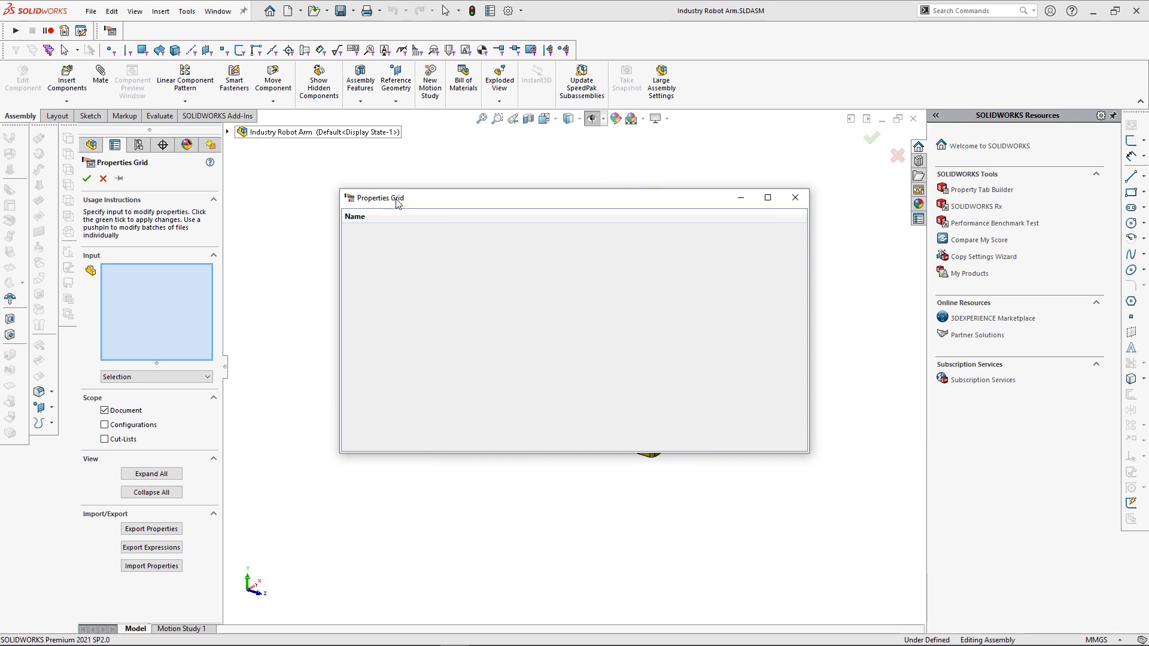
- Add the base platform, Servo Cap 01, A02-2-1 and A04-2-6 components to the grid
left_click_drag(383, 198, 684, 112)
left_click(625, 419)
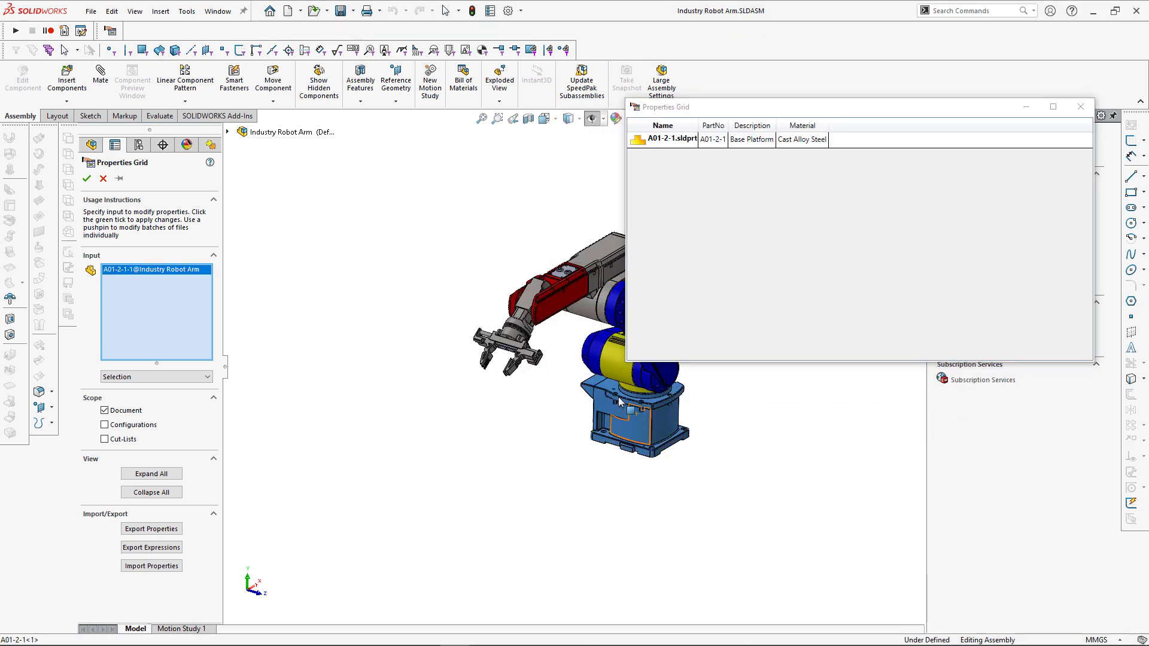
left_click(598, 370)
left_click(599, 352)
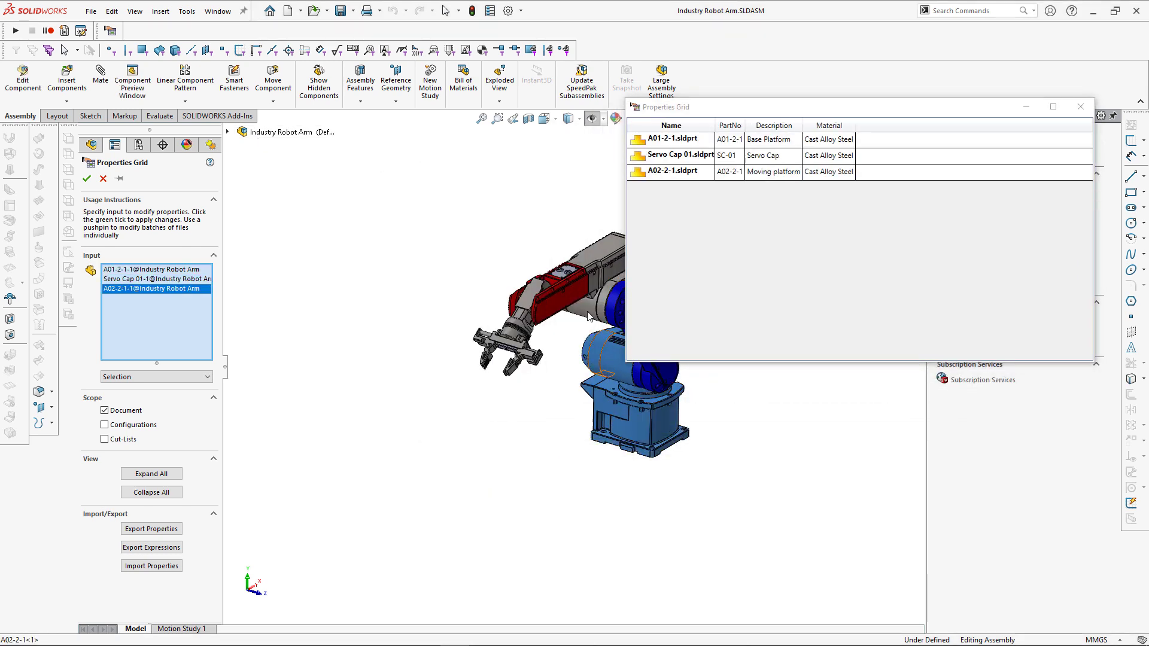
left_click(596, 266)
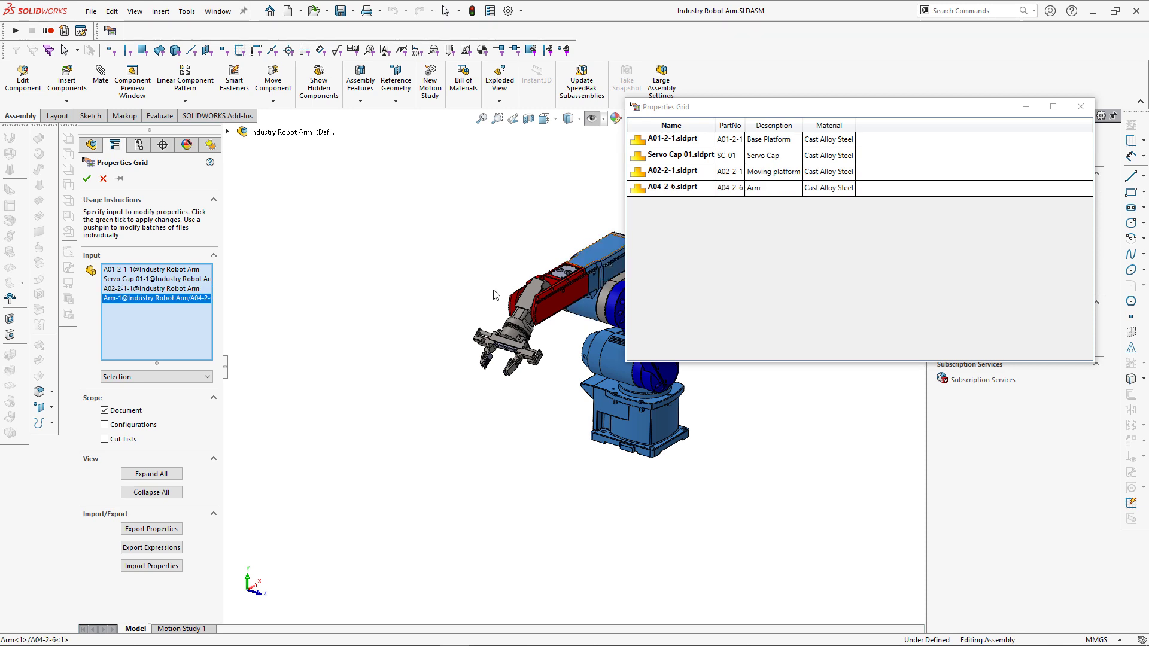
- Set the Input to All References and include configurations in the scope
left_click(206, 377)
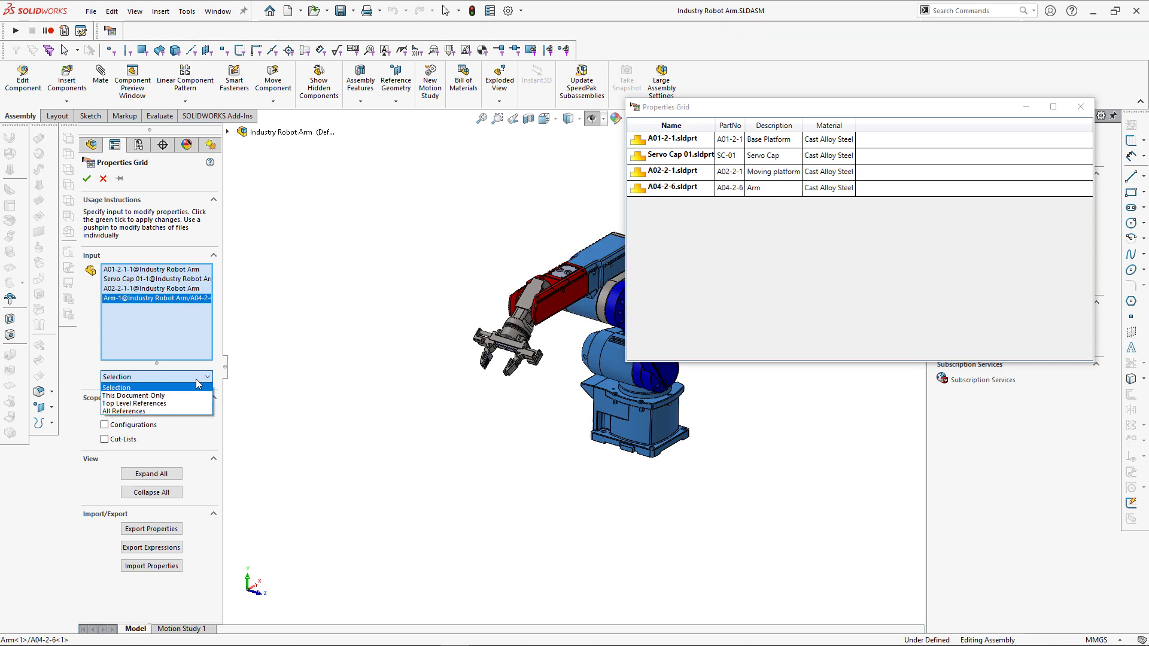
left_click(176, 404)
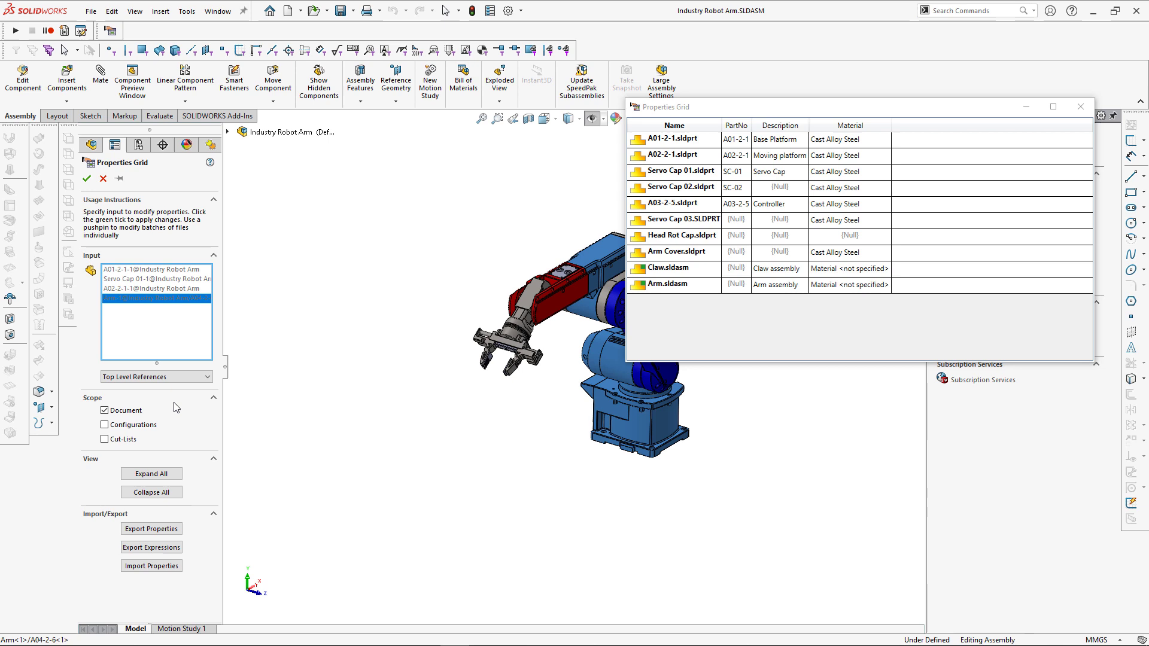
left_click(180, 377)
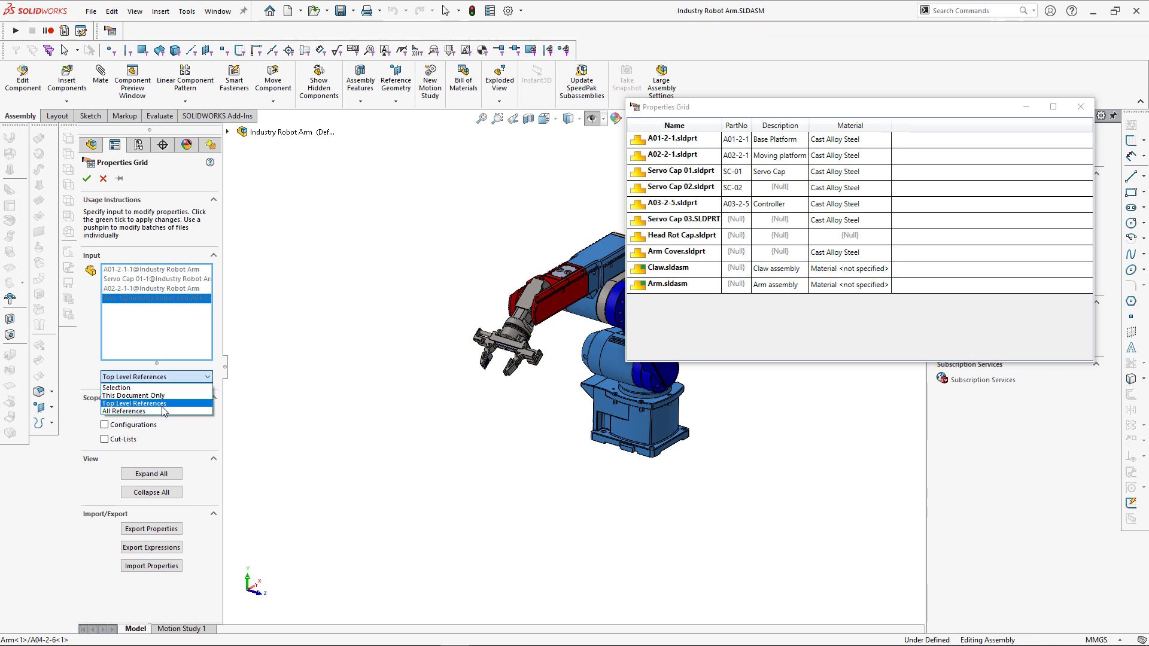
left_click(166, 412)
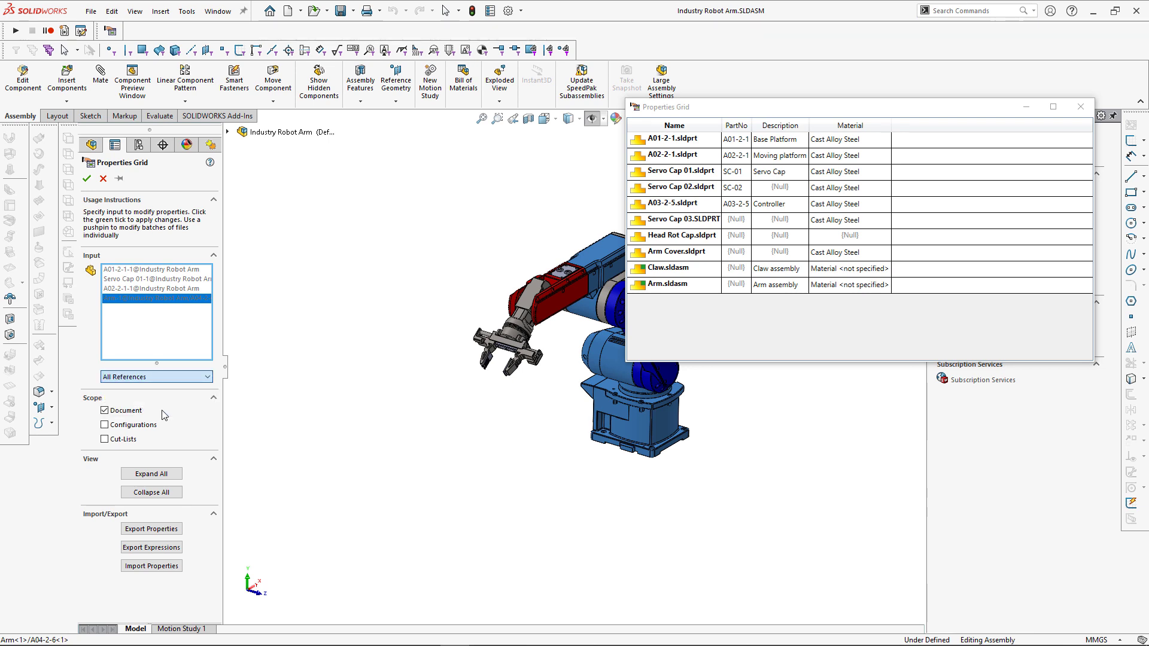
left_click(106, 426)
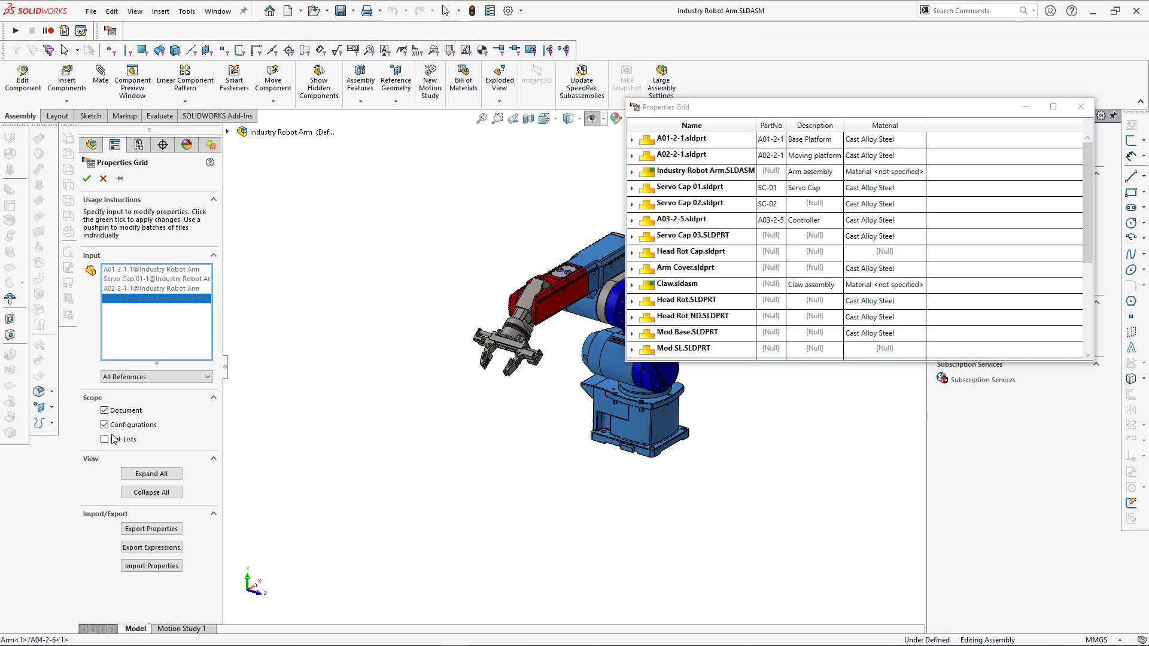
- Expand all rows to show each component's configurations
left_click(152, 474)
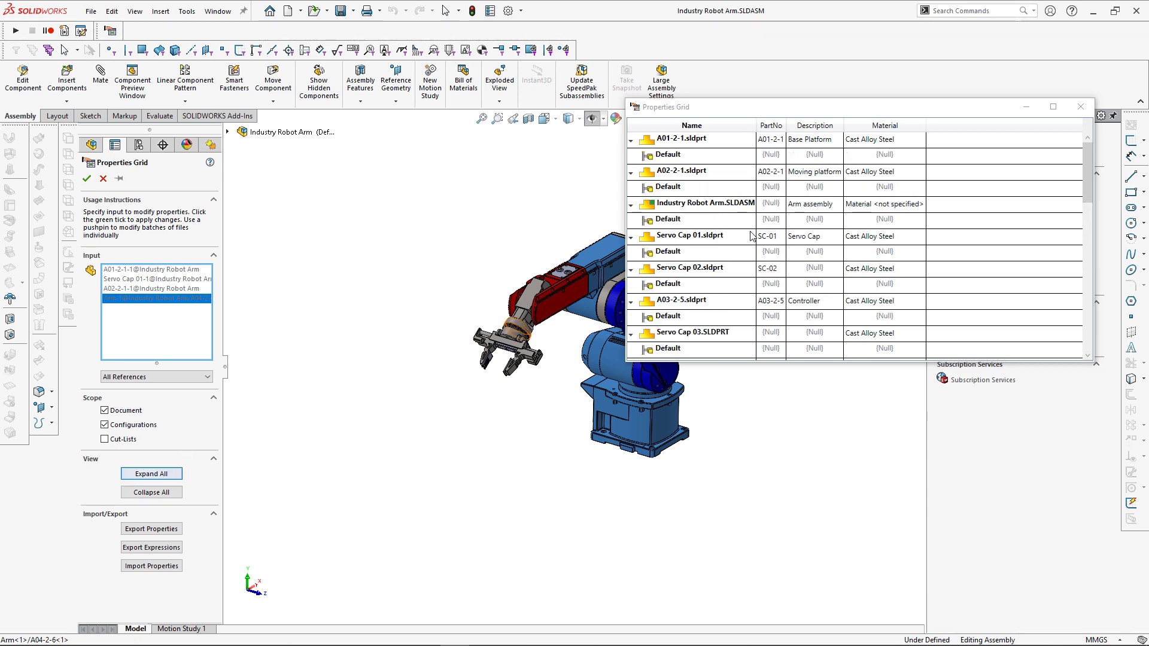
scroll(752, 235, "down", 5)
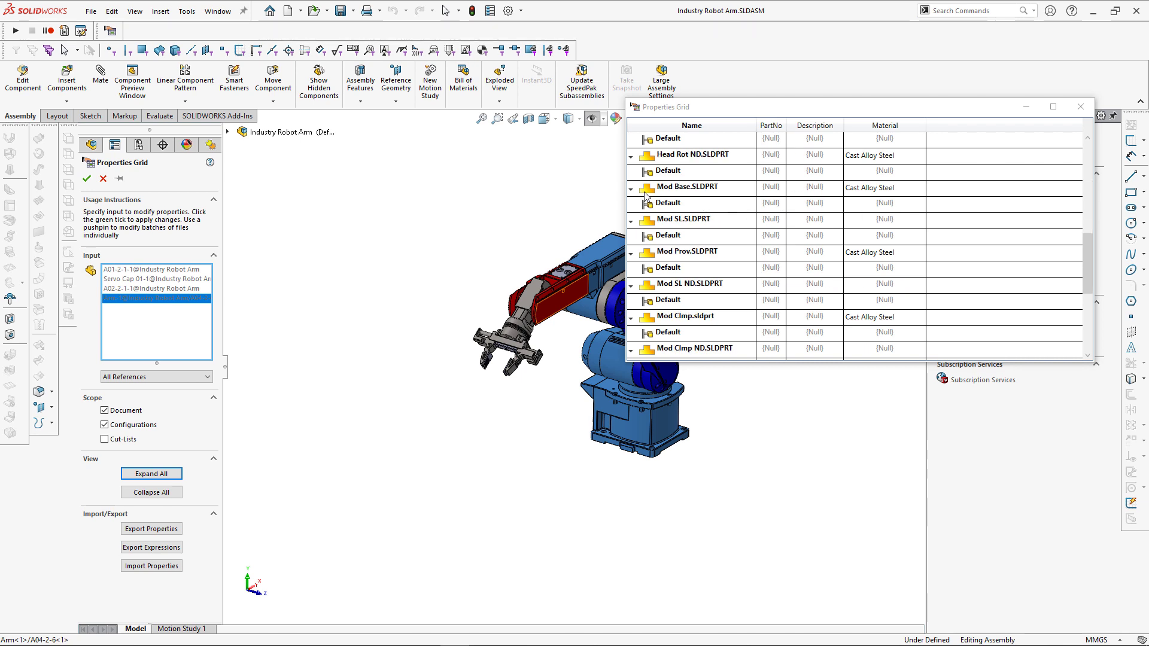
mouse_move(647, 197)
mouse_move(650, 241)
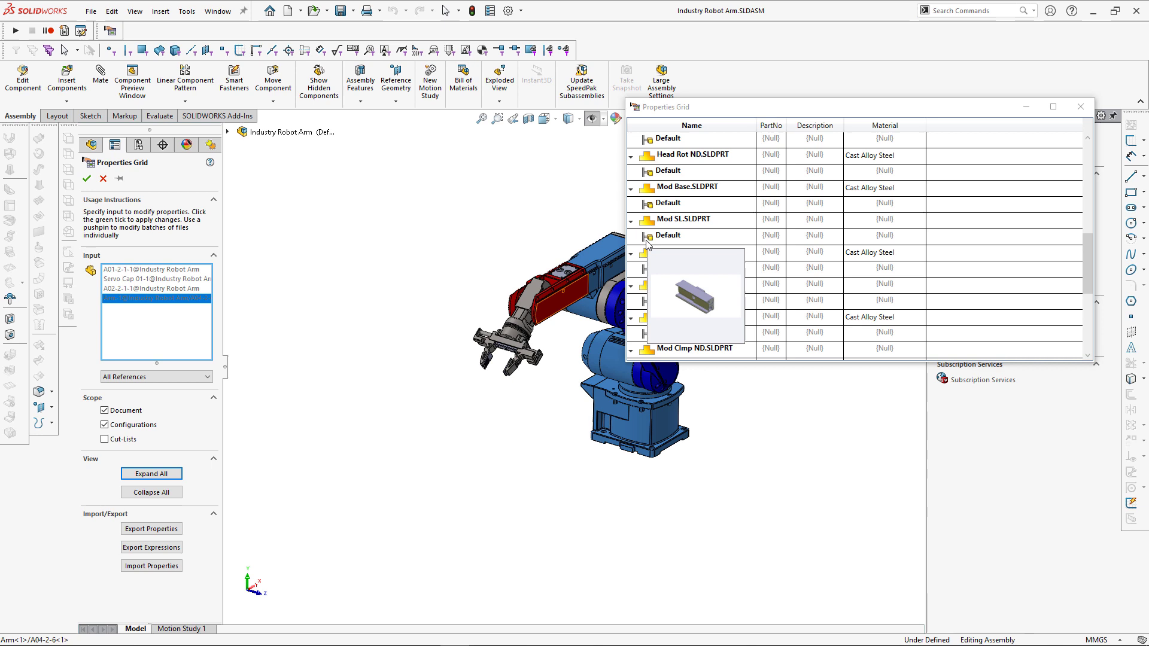
mouse_move(646, 273)
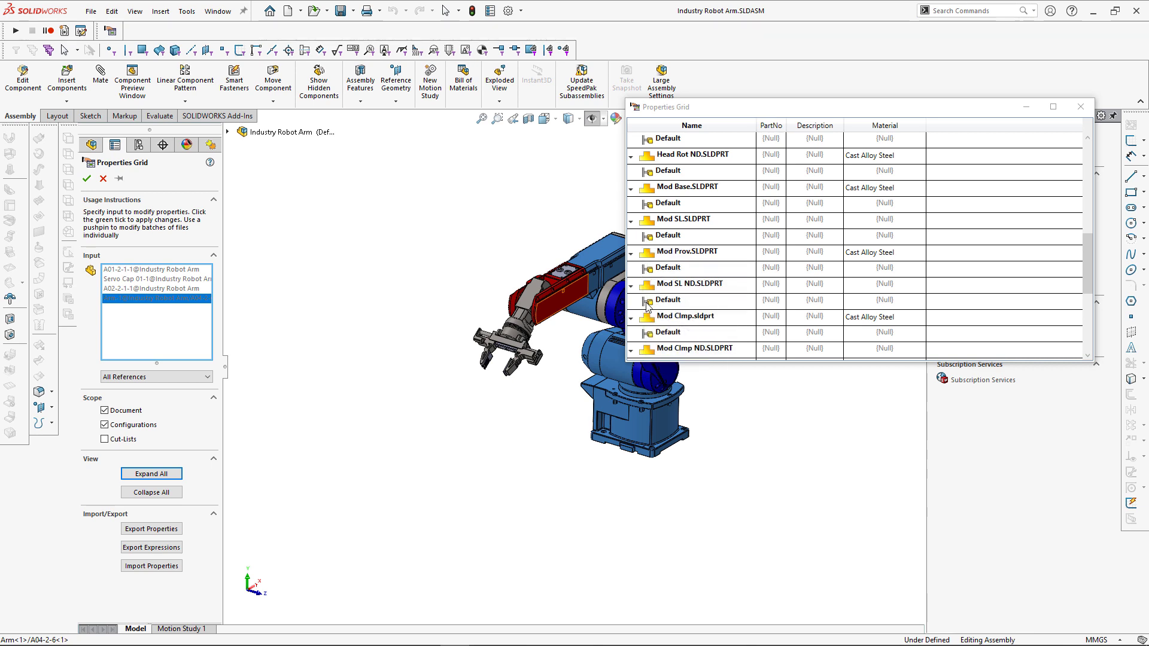
scroll(903, 258, "up", 10)
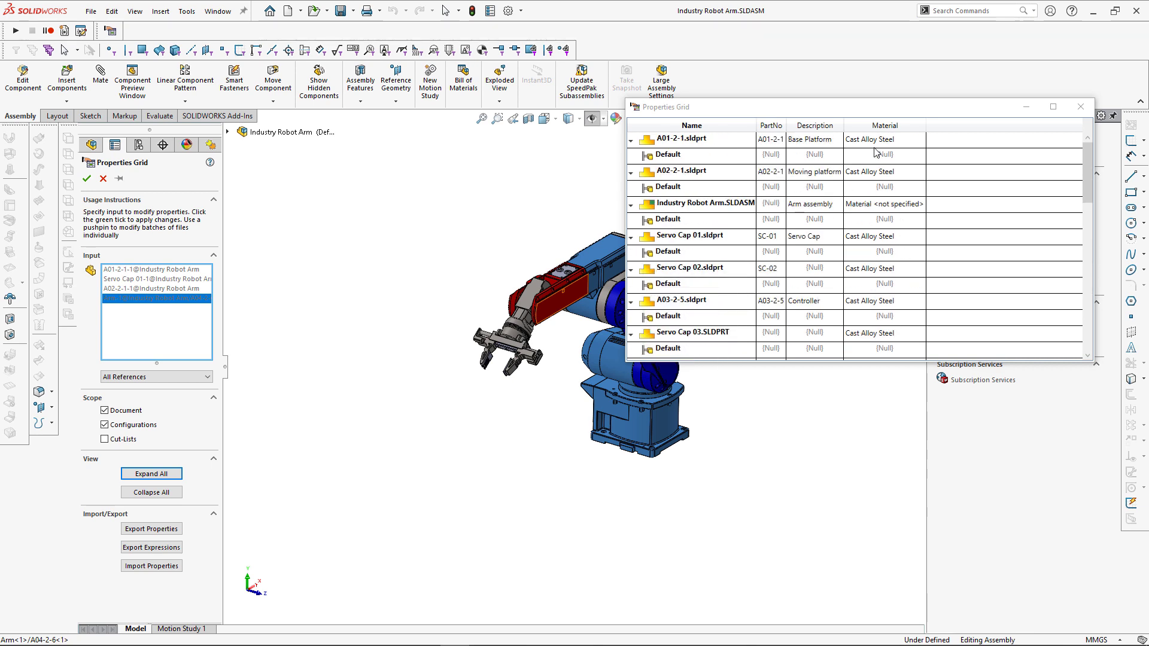
- Copy A01-2-1's "SW-Material" expression into its Default configuration's Material
left_click(878, 143)
left_click(879, 144)
key("ctrl+c")
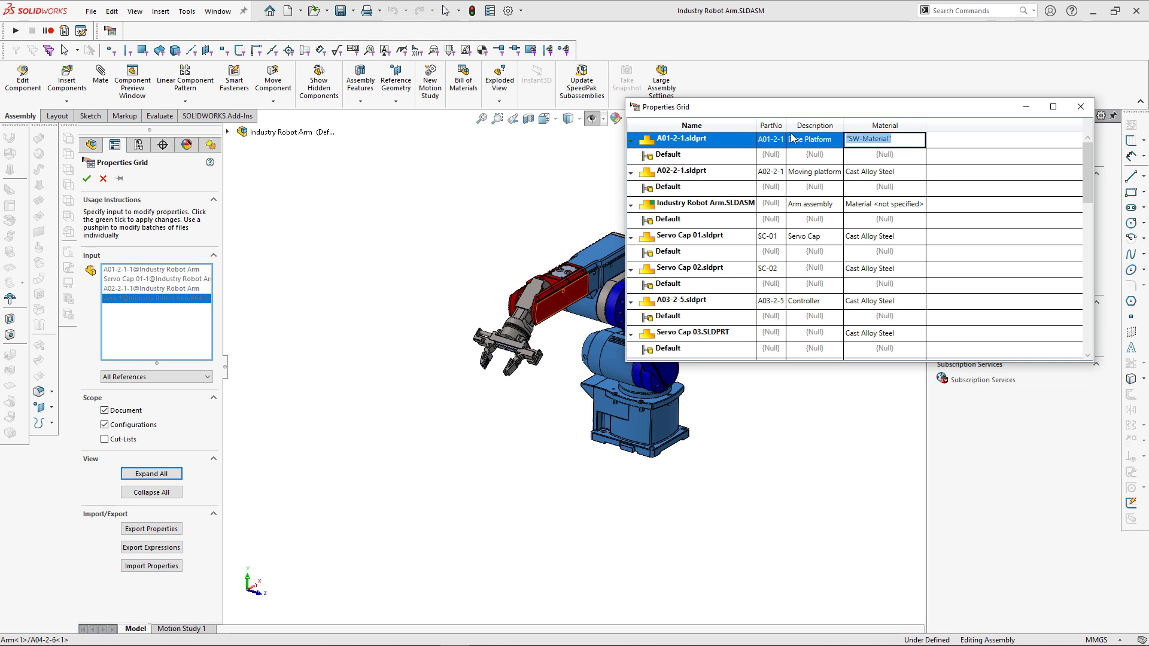
right_click(879, 143)
left_click(898, 157)
left_click(881, 154)
right_click(880, 157)
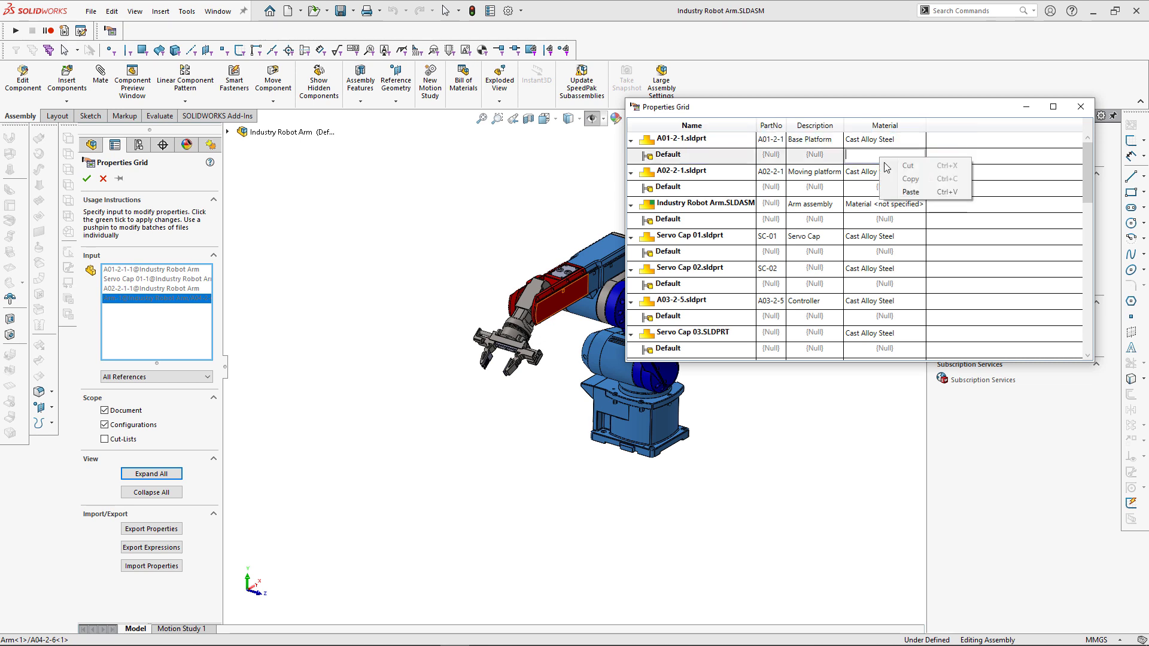
left_click(898, 183)
left_click(897, 190)
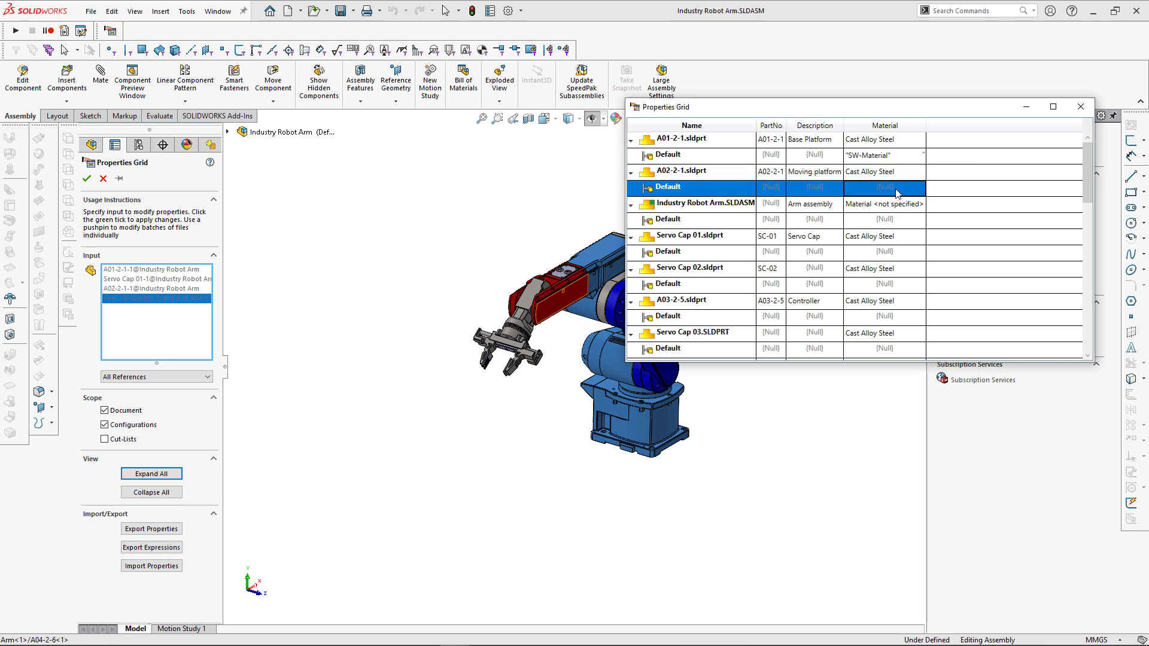
- Change A03-2-5's description to 'Arm Controller'
left_click(806, 301)
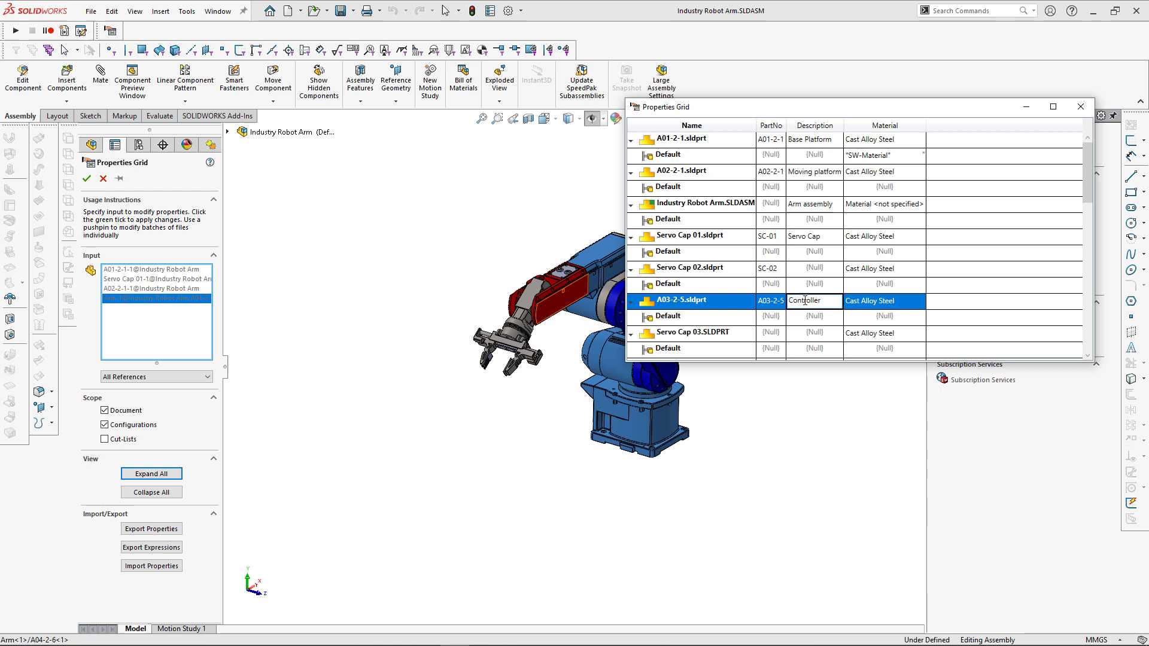
type("Arm")
left_click(822, 286)
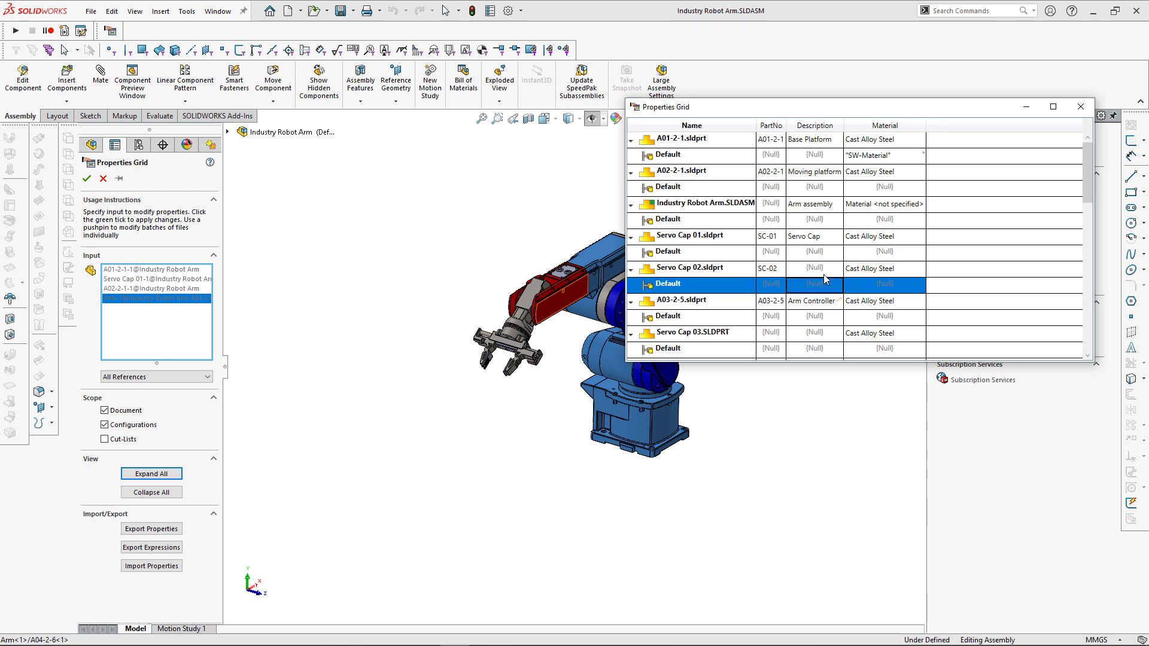
- Add a Weight property set to "SW-Mass" on A01-2-1 and apply the changes
right_click(890, 133)
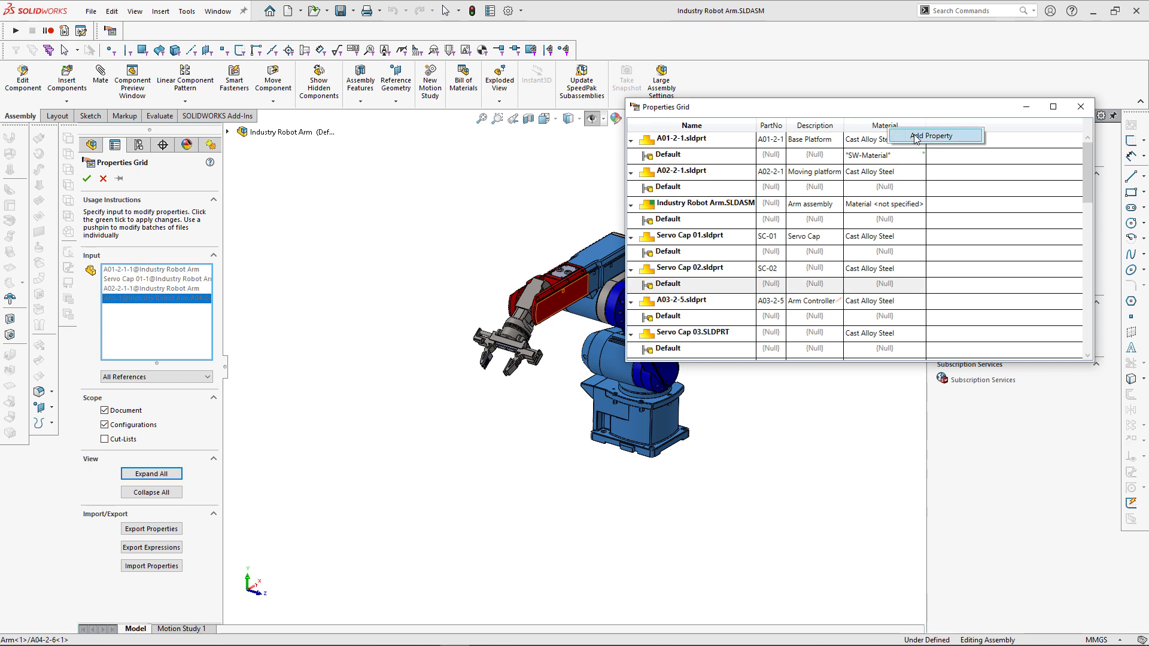
left_click(914, 138)
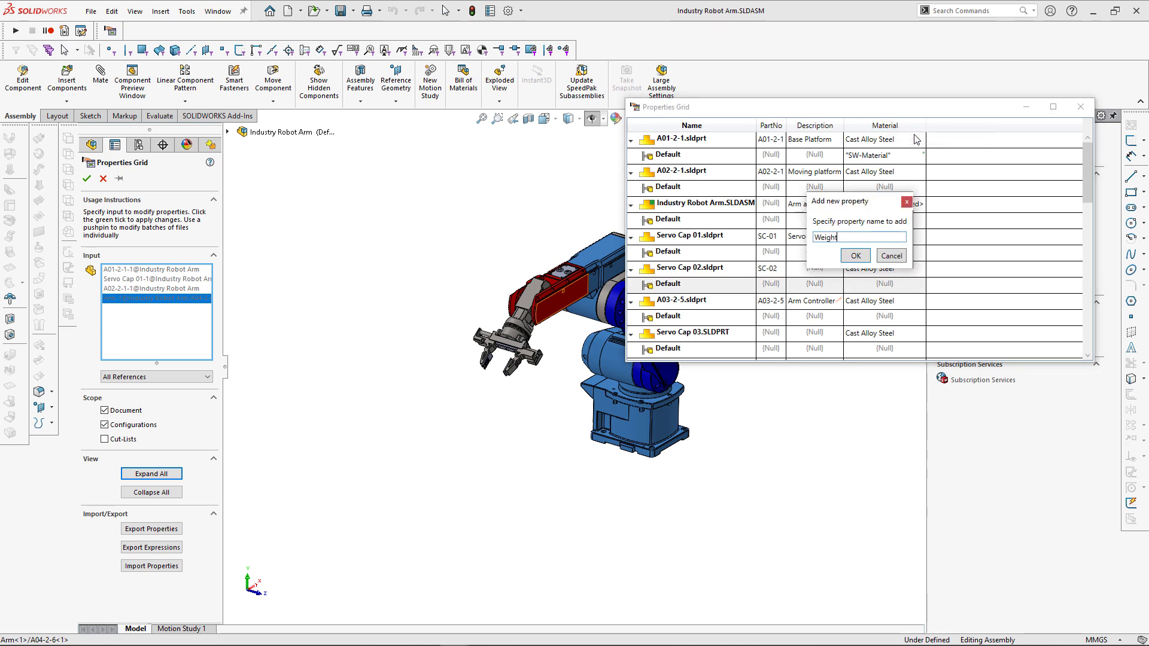
type("Weight")
key("Return")
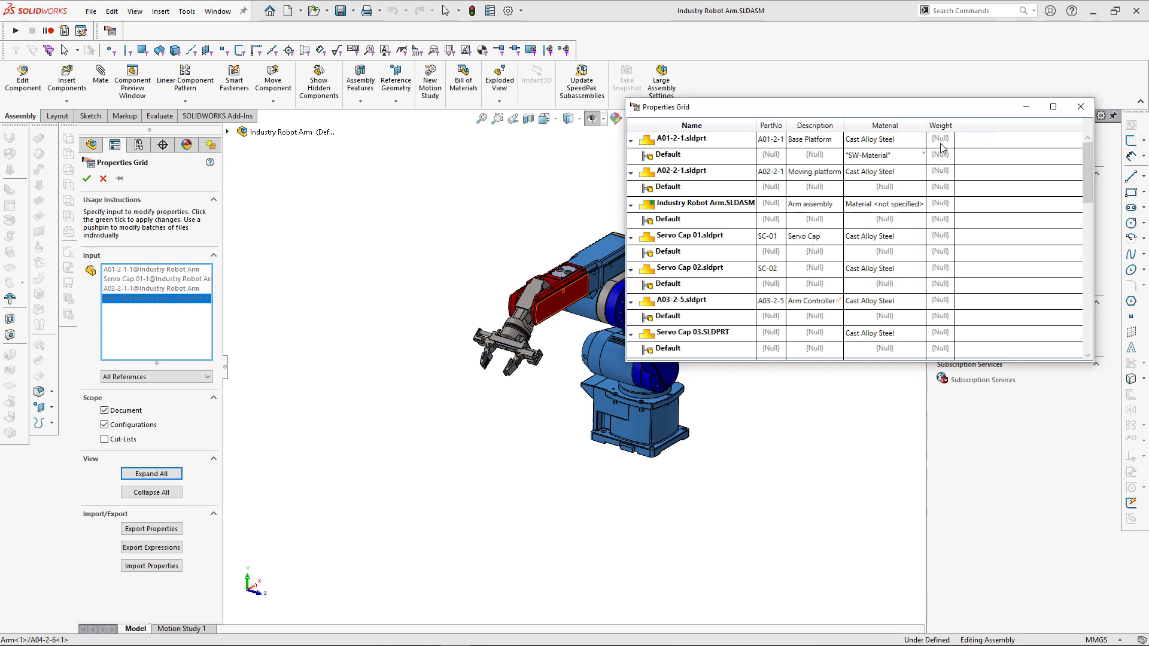
left_click(940, 142)
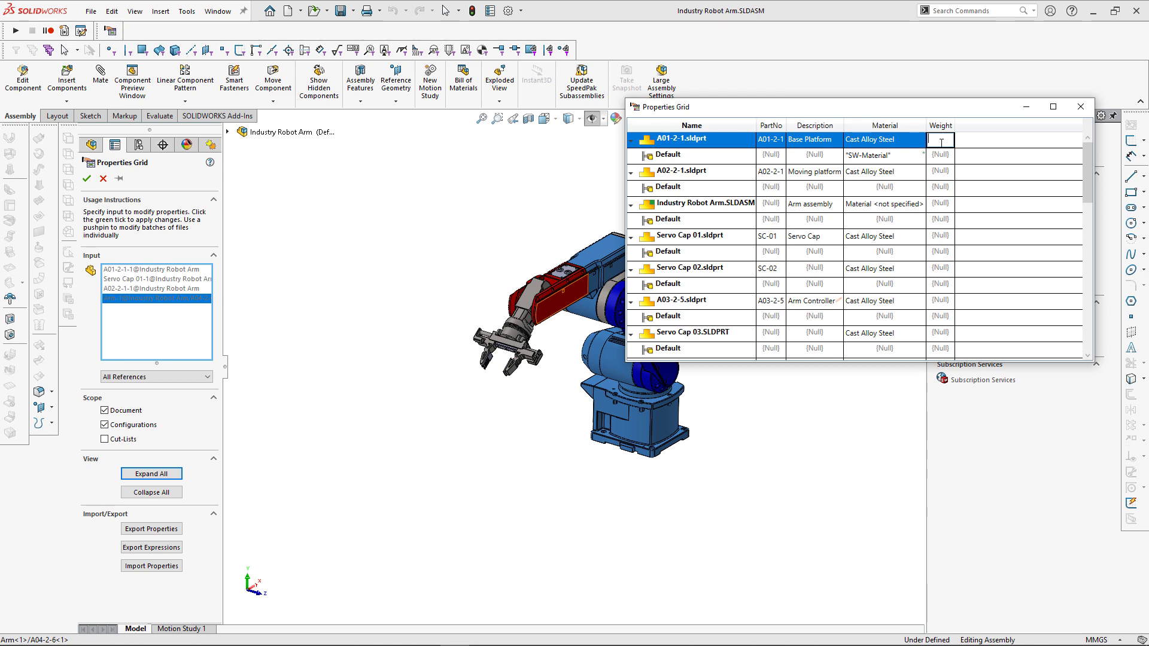
type("\"SW-Mass\"")
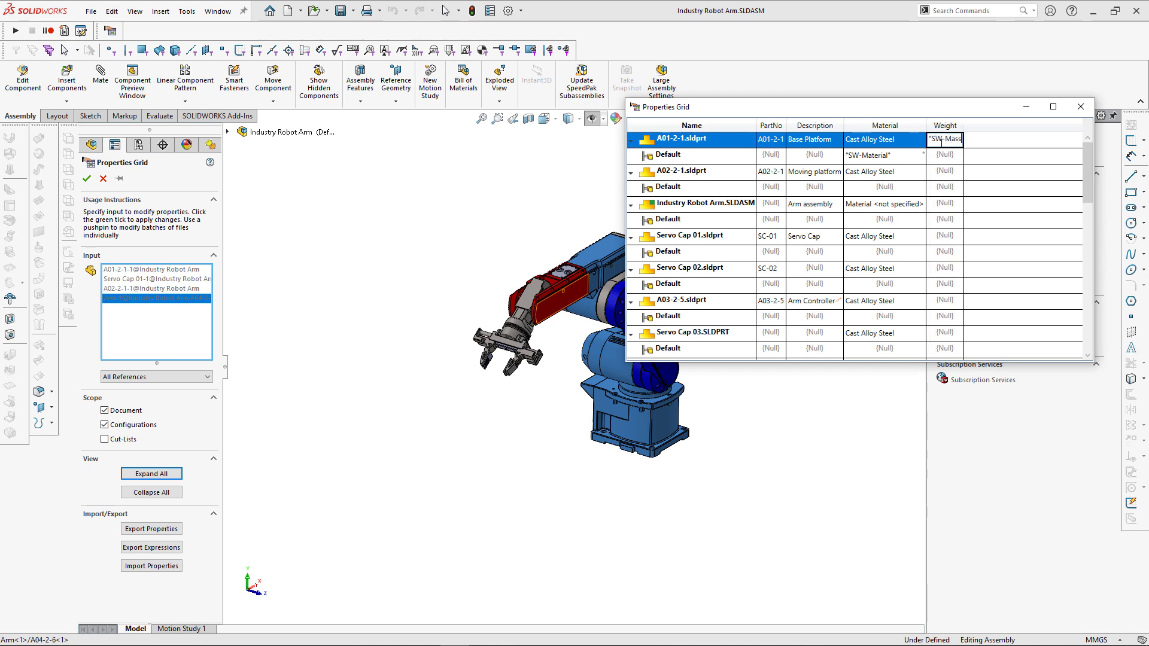
left_click(941, 156)
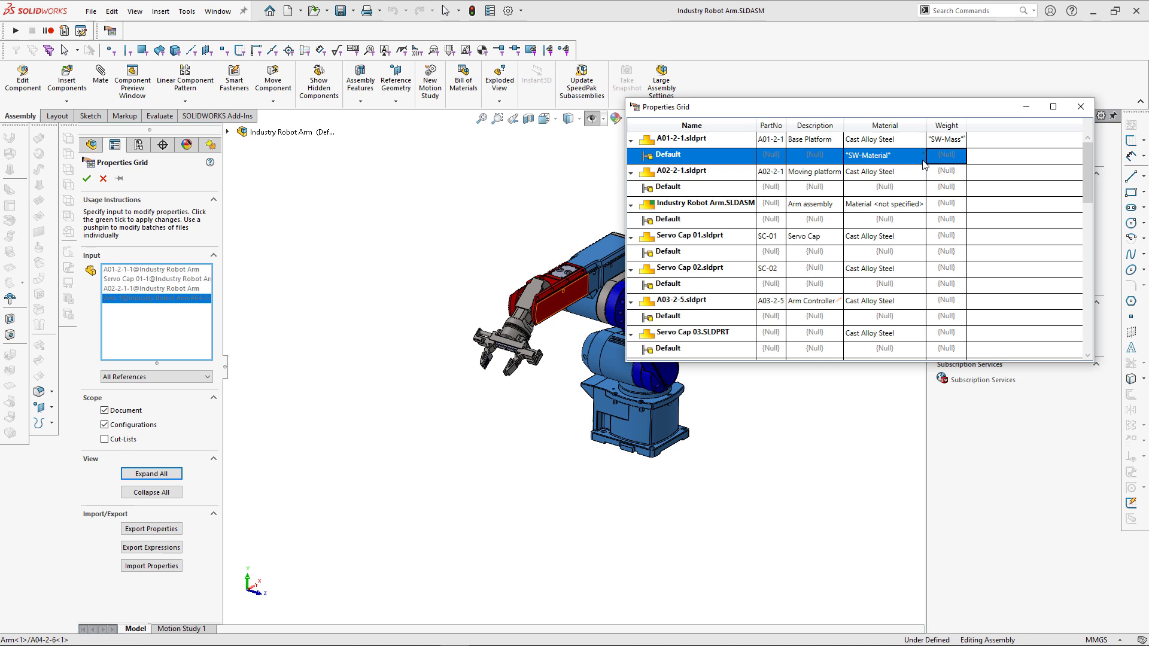
left_click(119, 178)
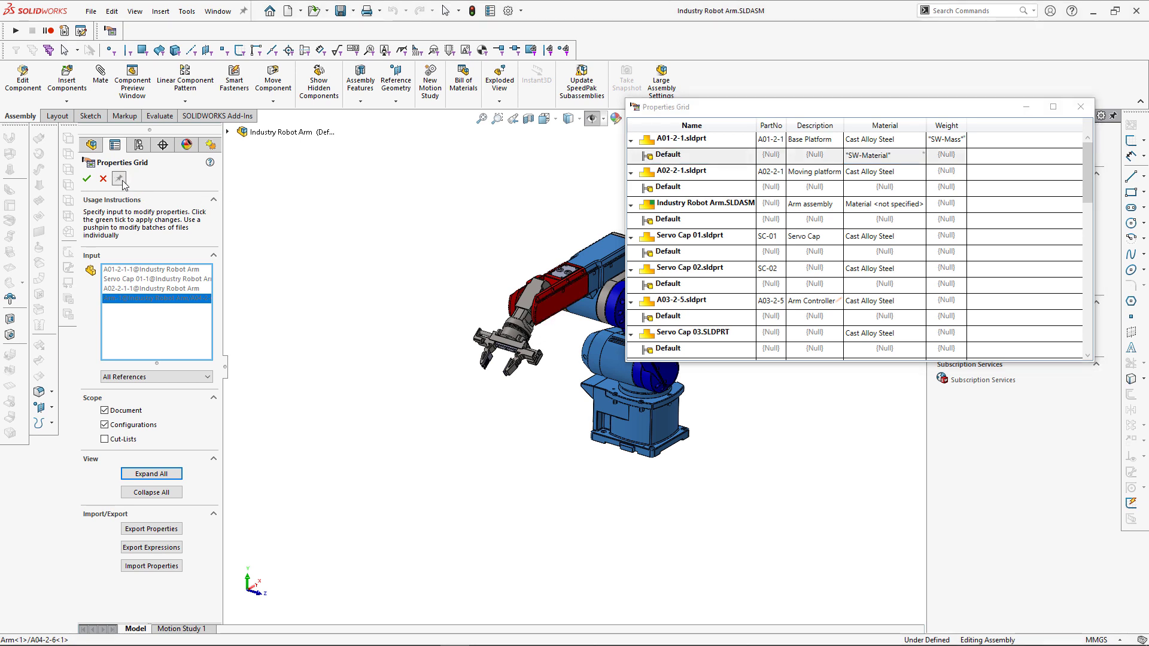
left_click(86, 179)
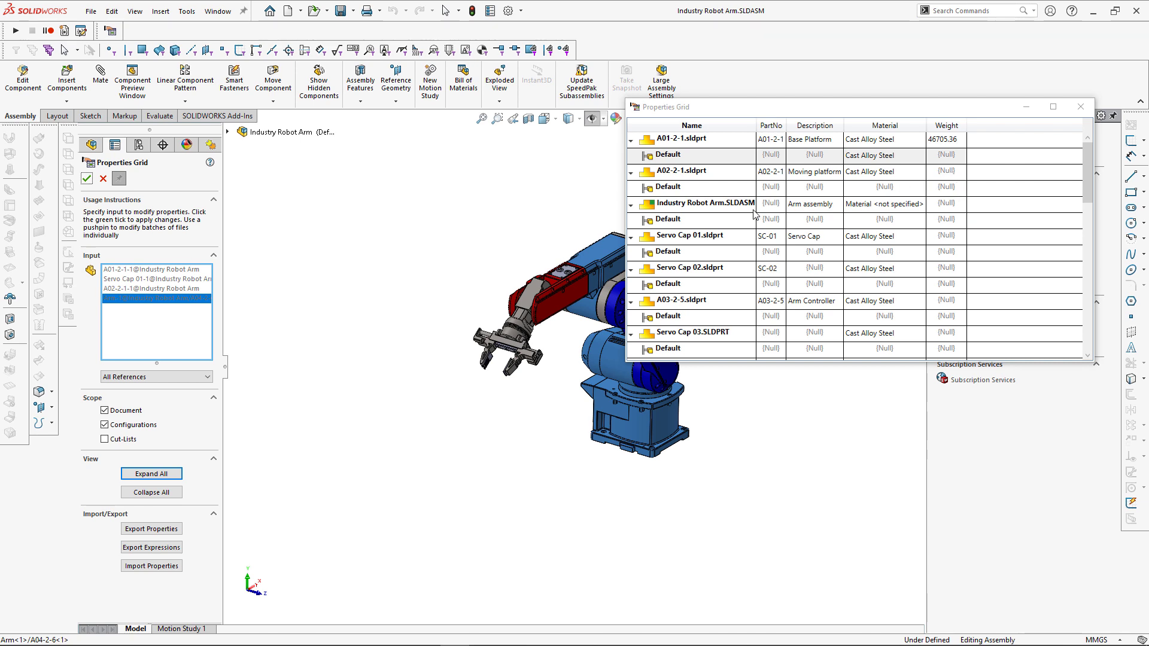
- Export the grid's properties to properties.xlsx
left_click(158, 530)
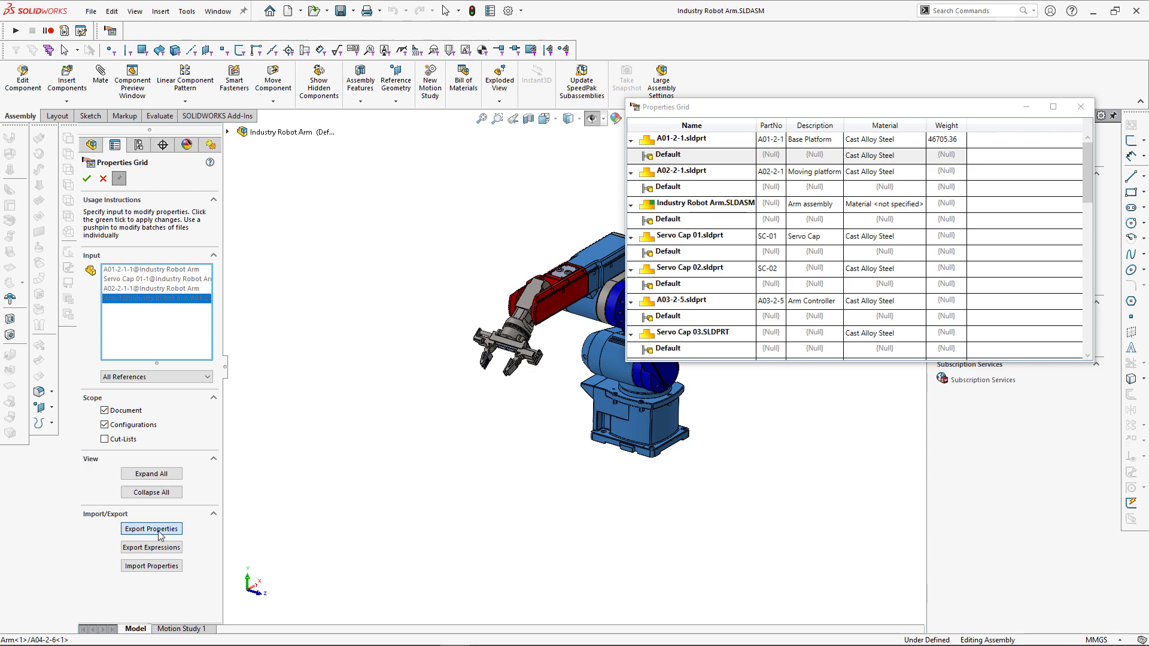
type("properties")
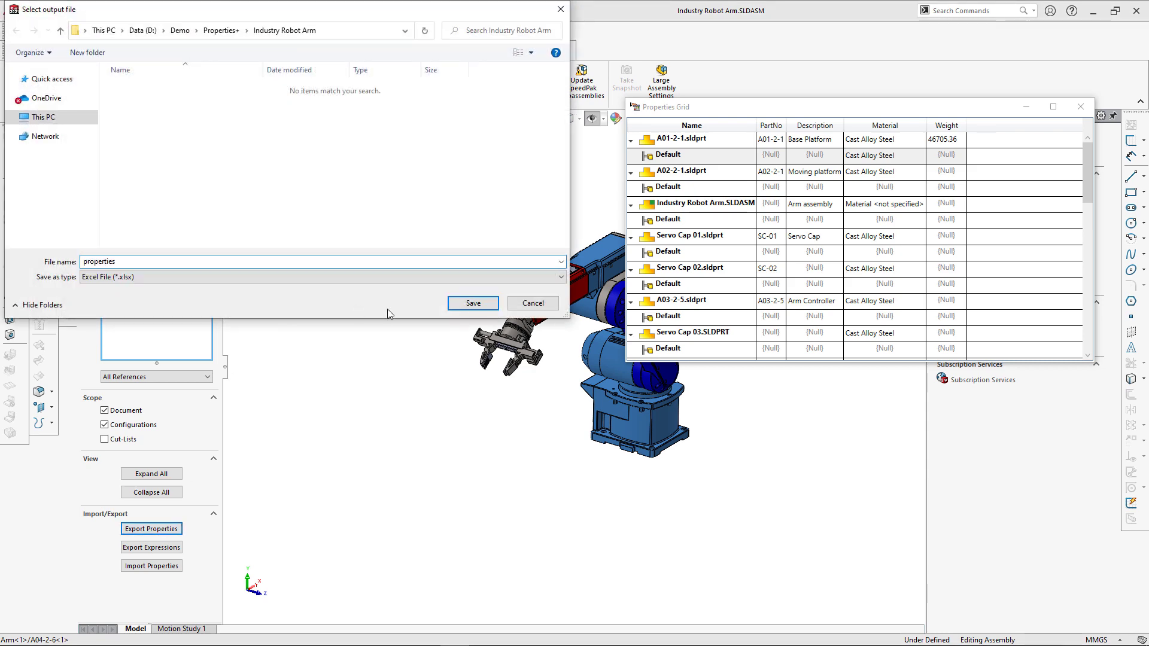
left_click(458, 305)
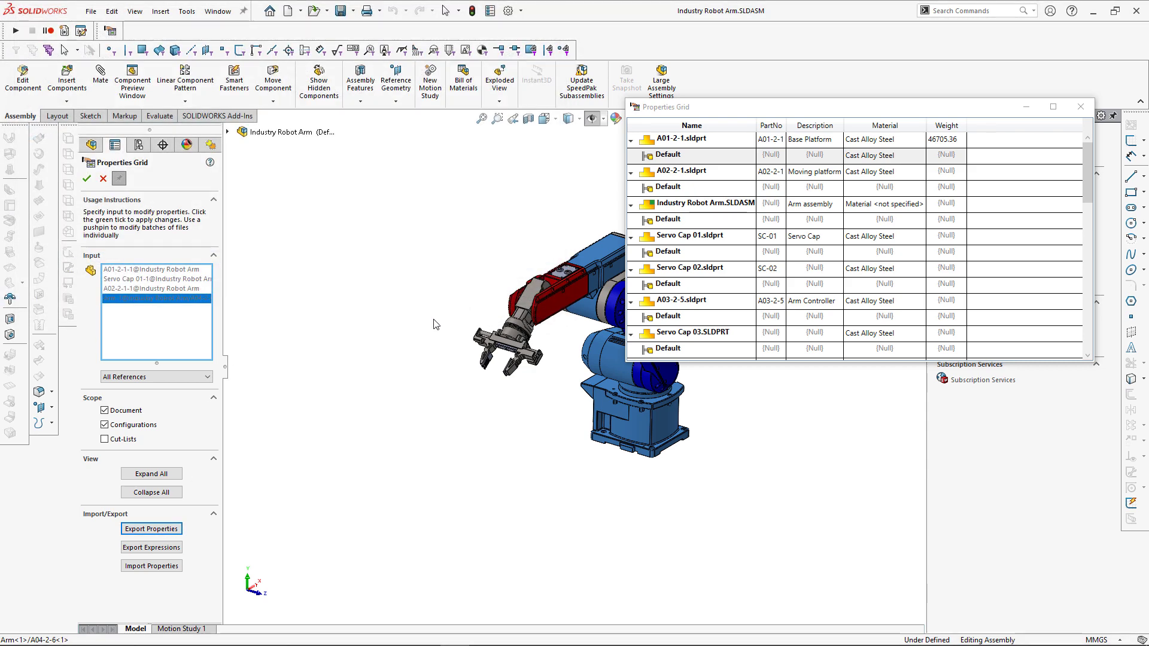
- Re-export the grid as expressions over properties.xlsx and reopen it in Excel
double_click(404, 514)
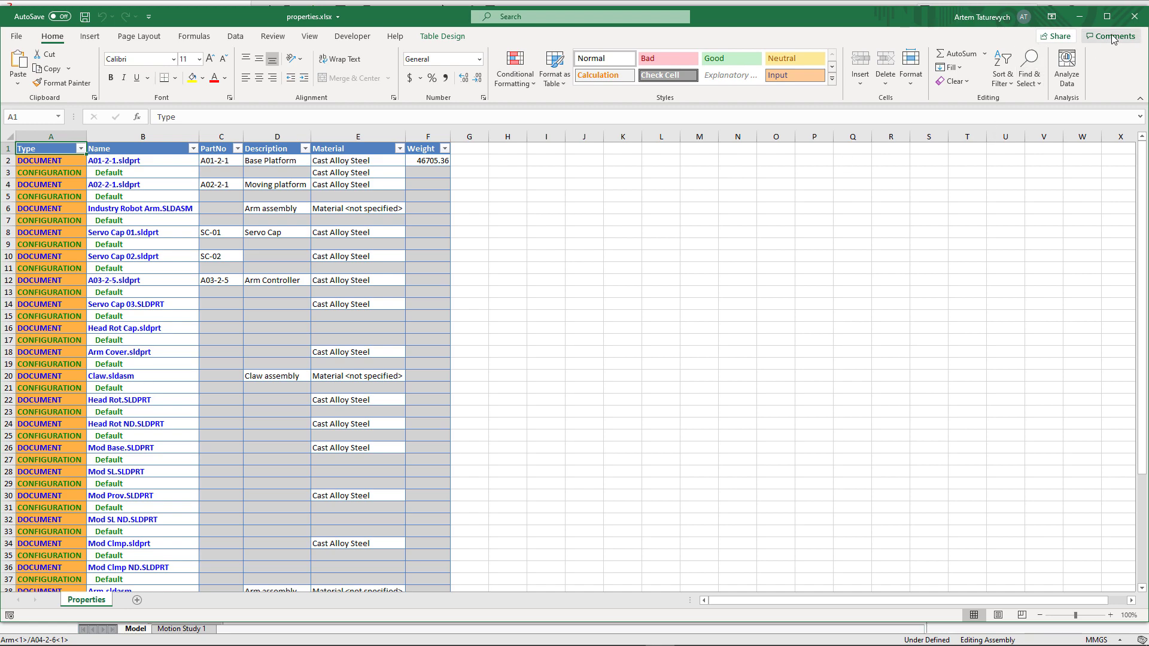
left_click(1135, 17)
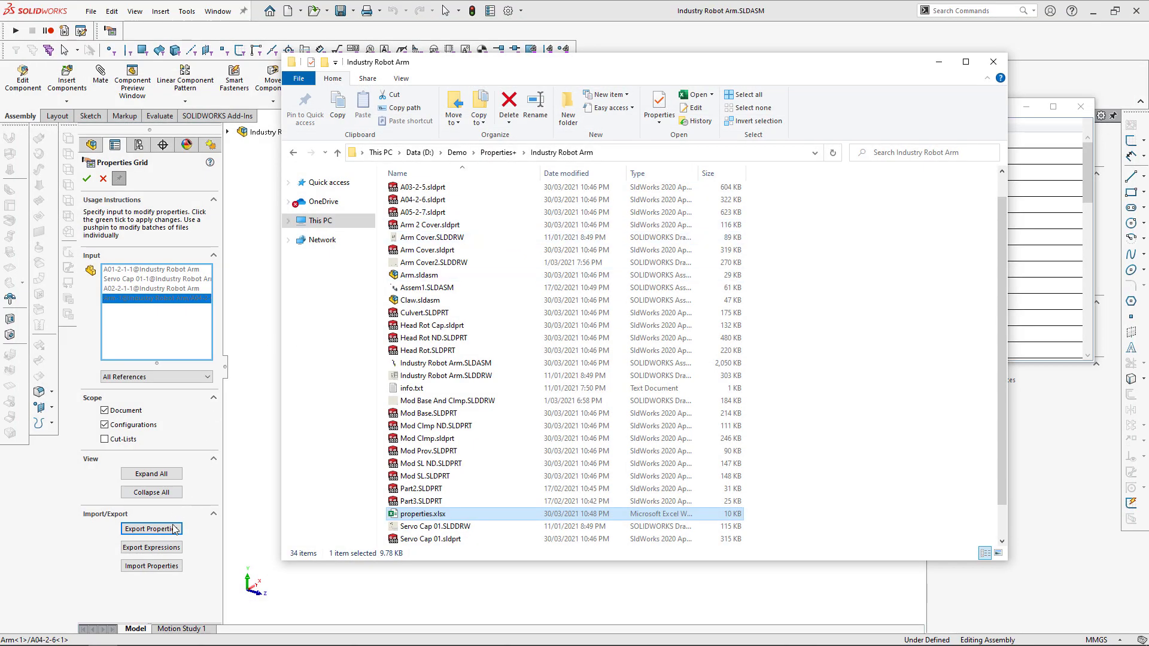
left_click(170, 549)
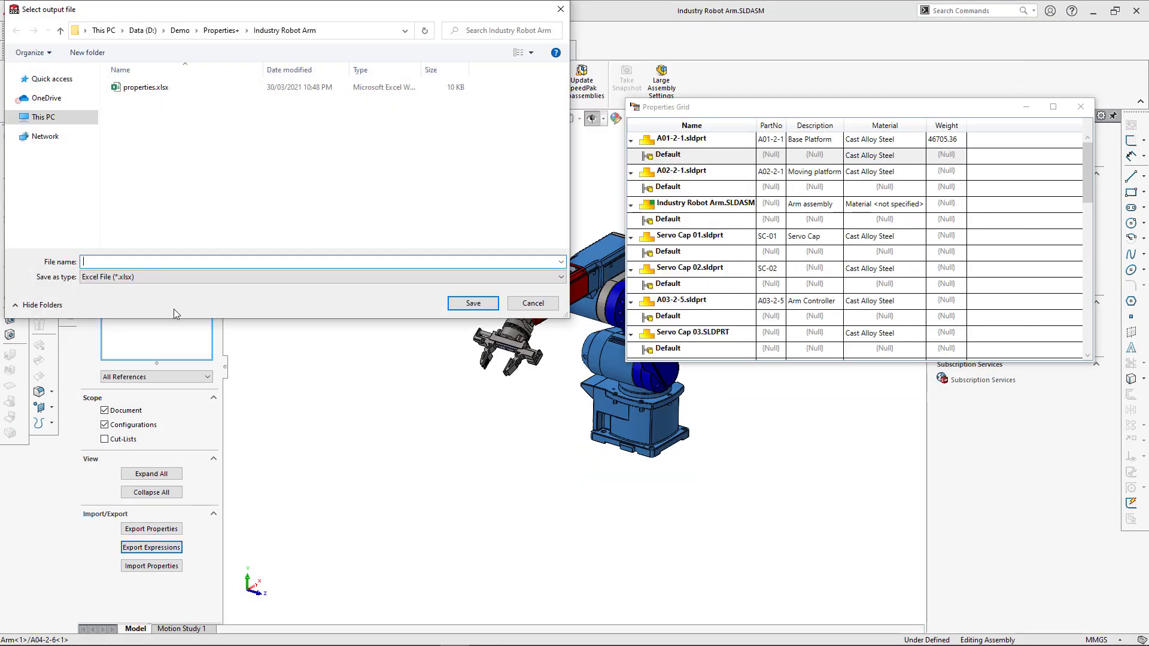
left_click(147, 88)
left_click(468, 307)
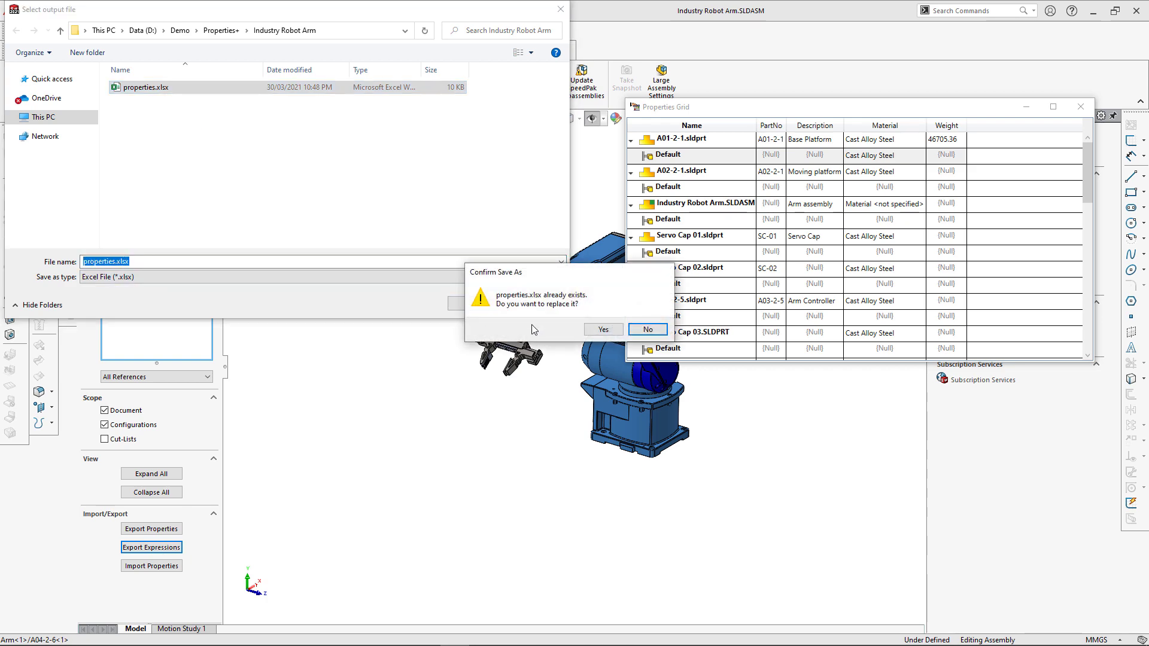
left_click(603, 329)
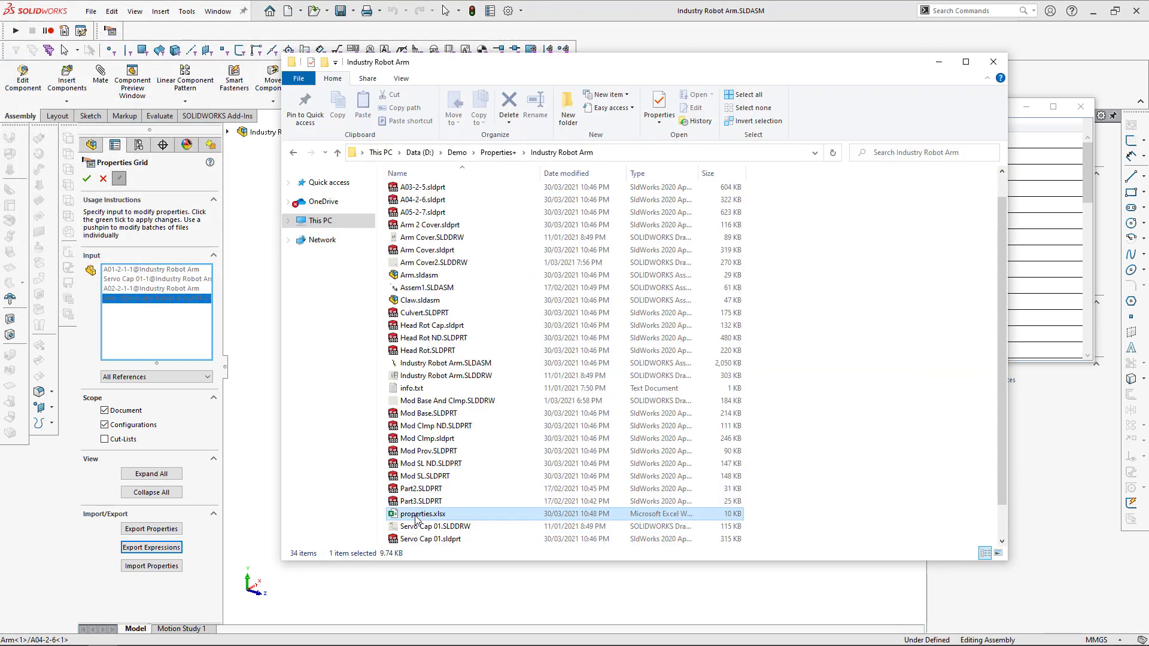
double_click(417, 514)
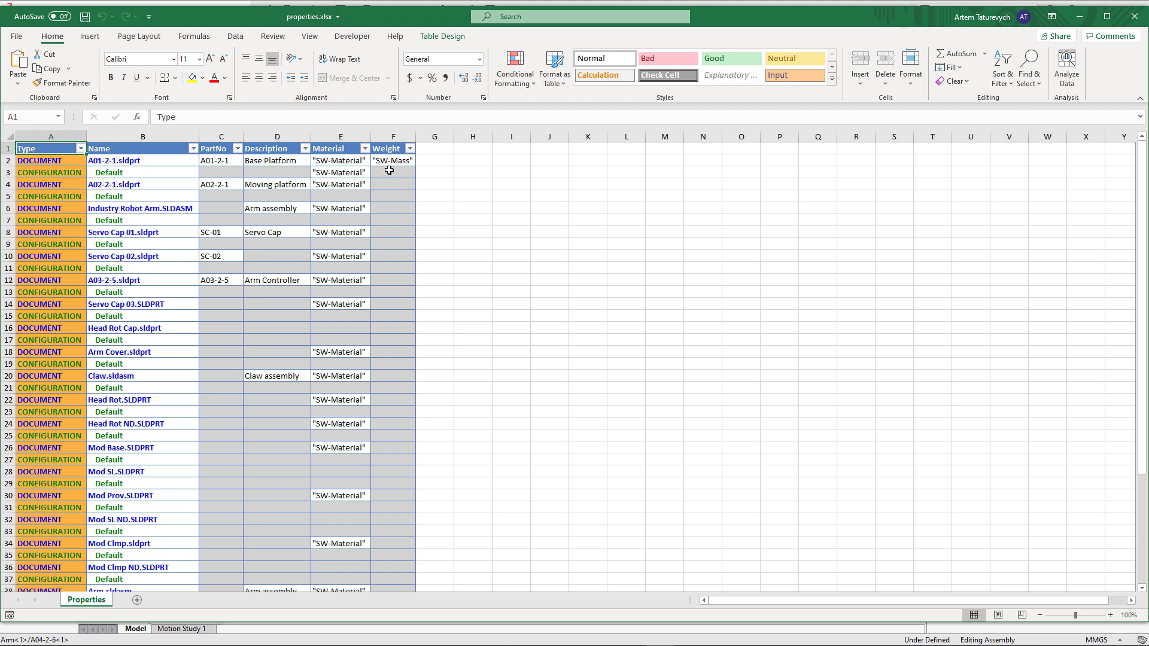
- Fill column E with "SW-Material" and column F with "SW-Mass", then save and close
left_click(359, 187)
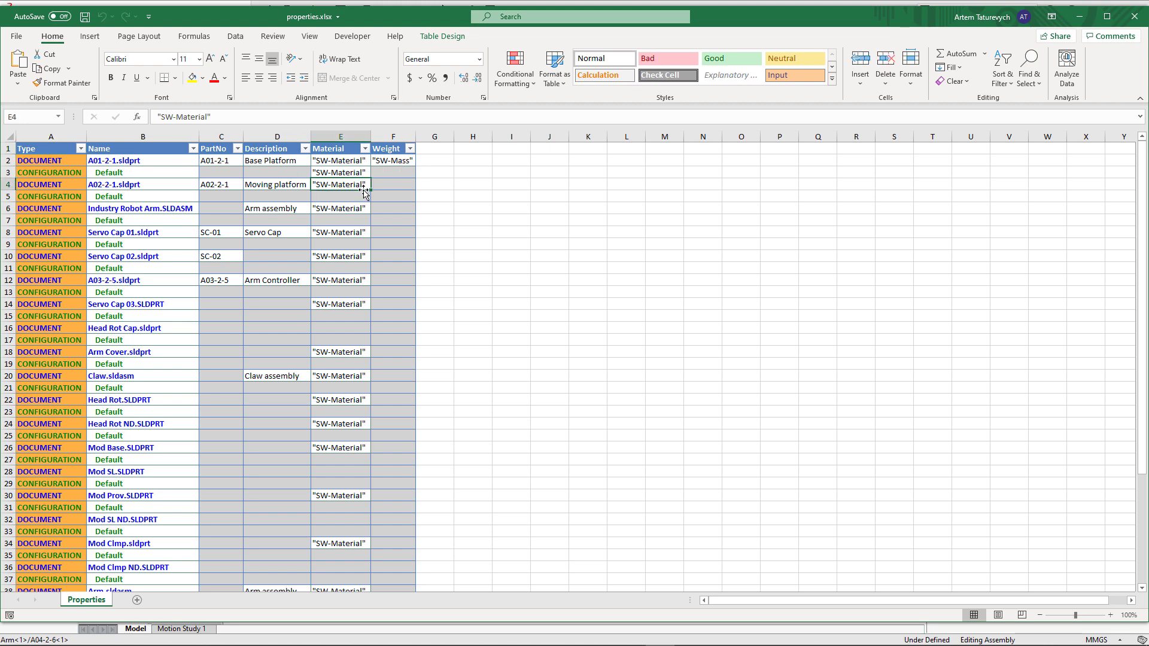
left_click_drag(370, 190, 354, 570)
scroll(464, 298, "up", 5)
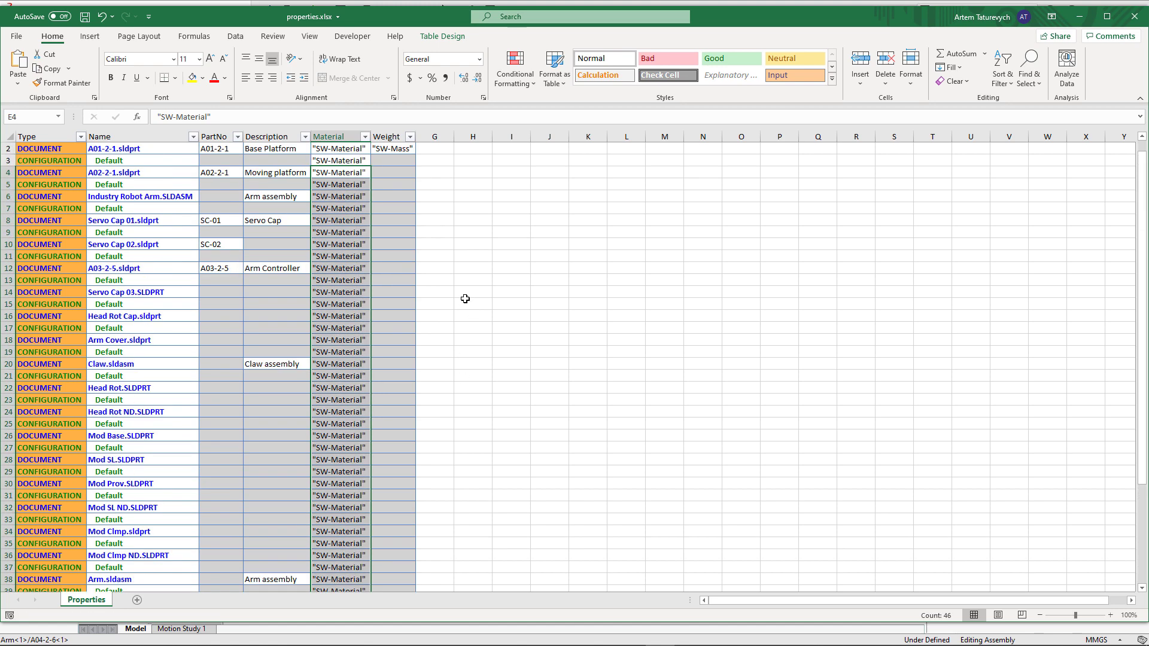
left_click(405, 160)
left_click_drag(416, 166, 416, 571)
left_click(508, 419)
scroll(508, 407, "up", 5)
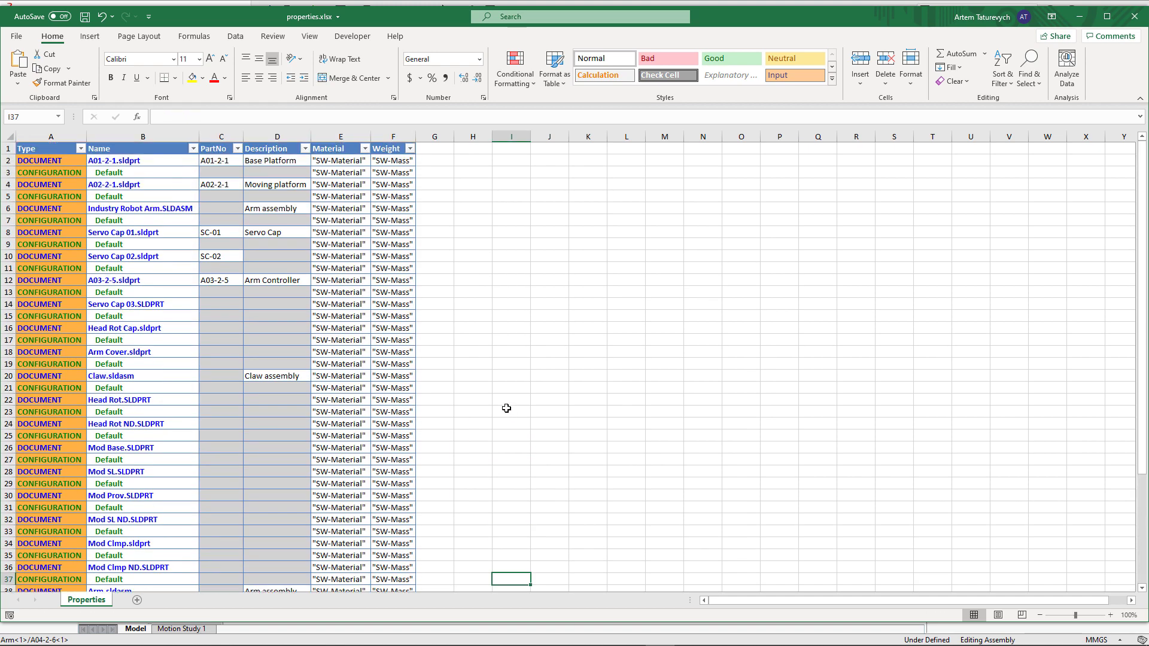
key("ctrl+s")
left_click(1135, 16)
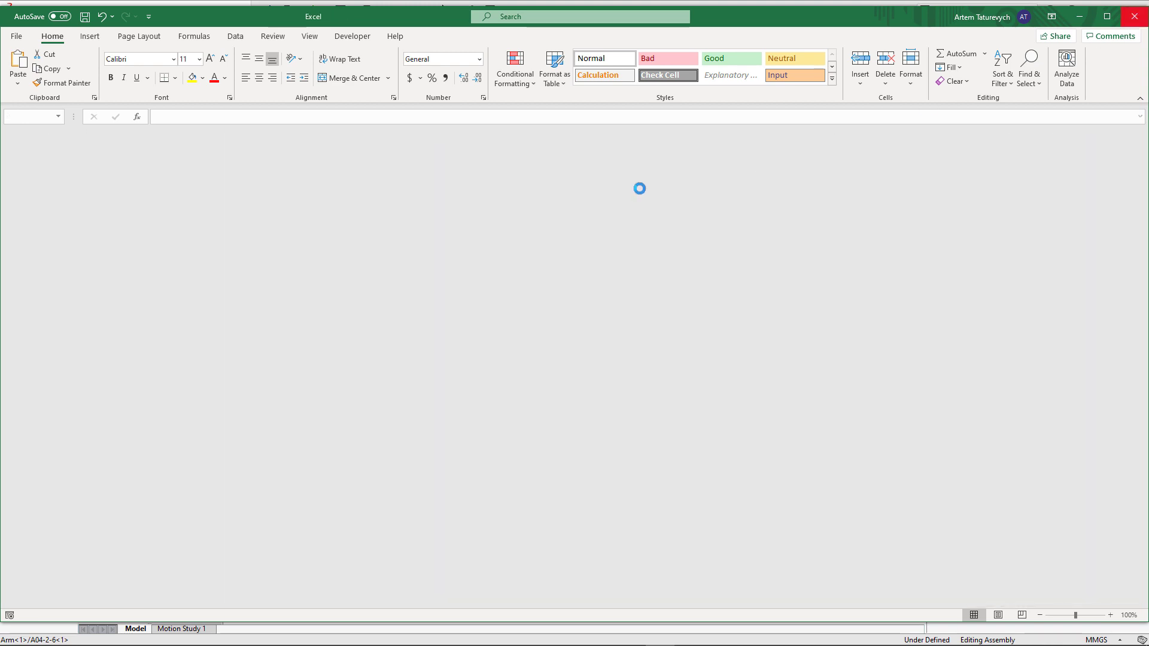
- Import the edited properties.xlsx into the grid and apply it to all components
left_click(152, 567)
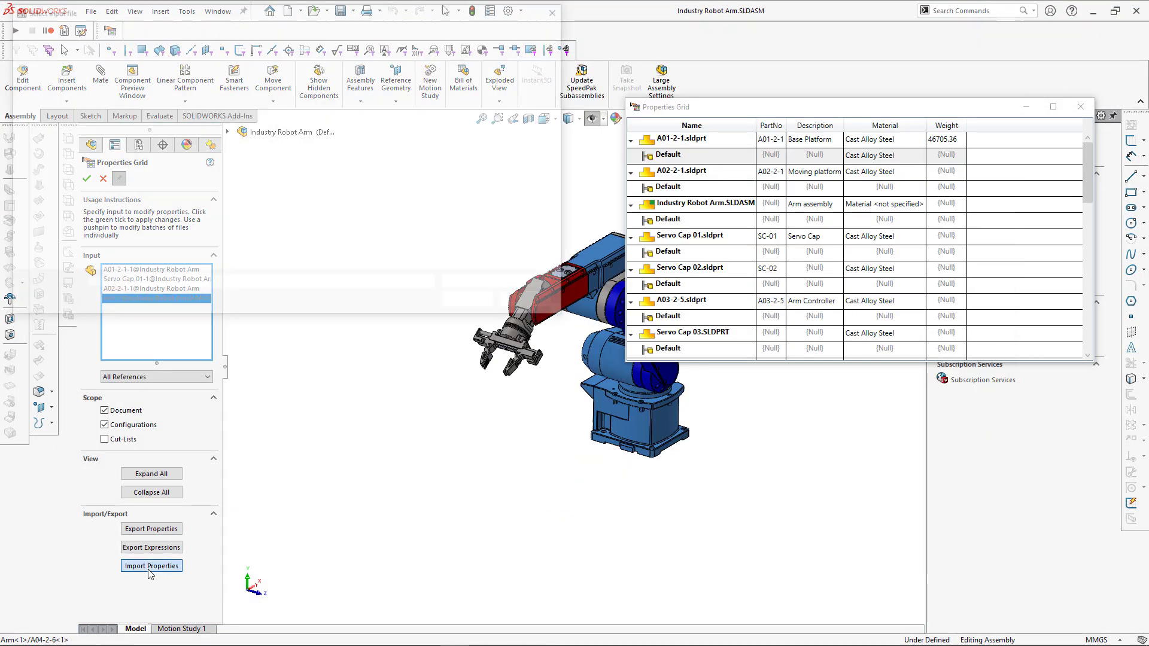
left_click(147, 90)
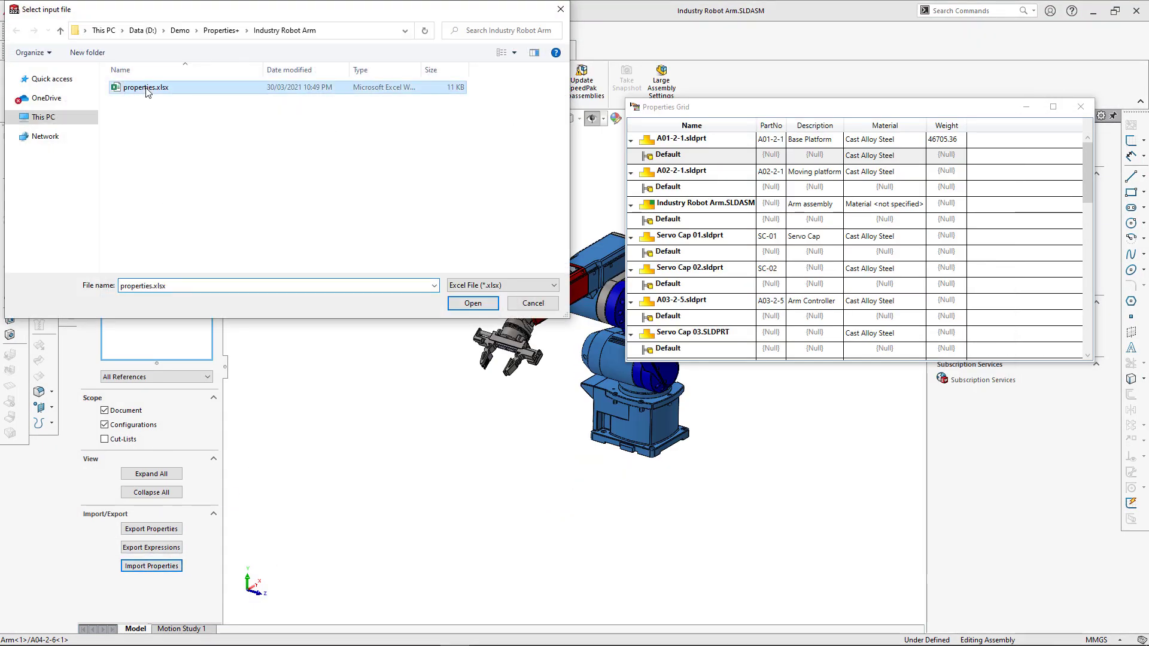
left_click(482, 304)
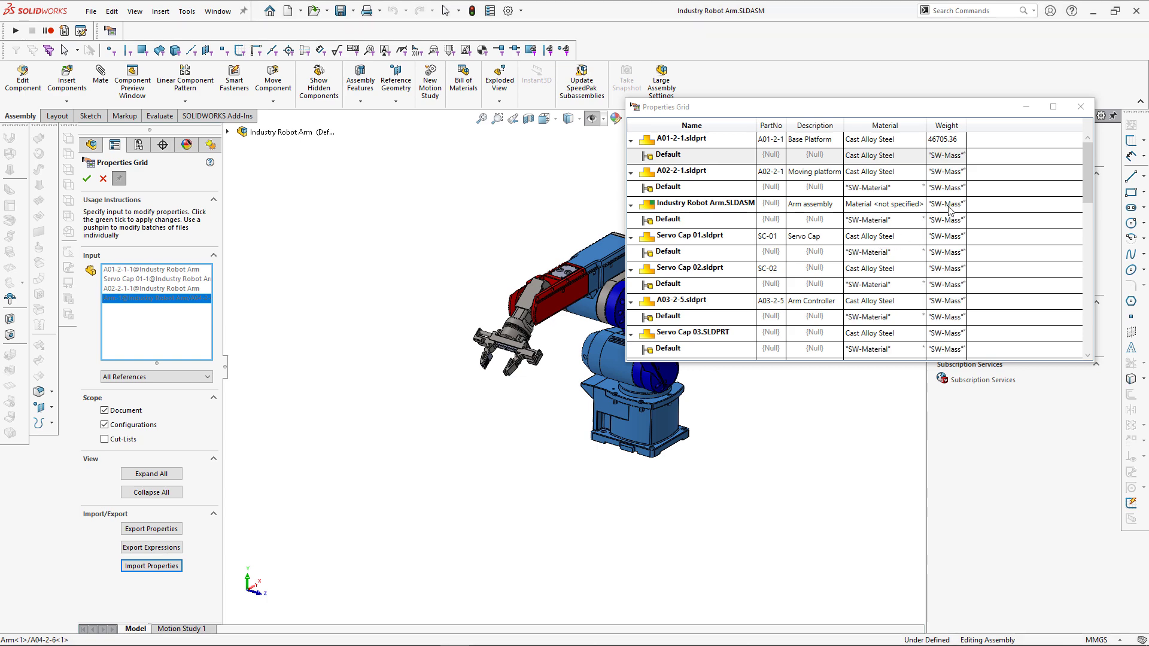
scroll(957, 211, "down", 10)
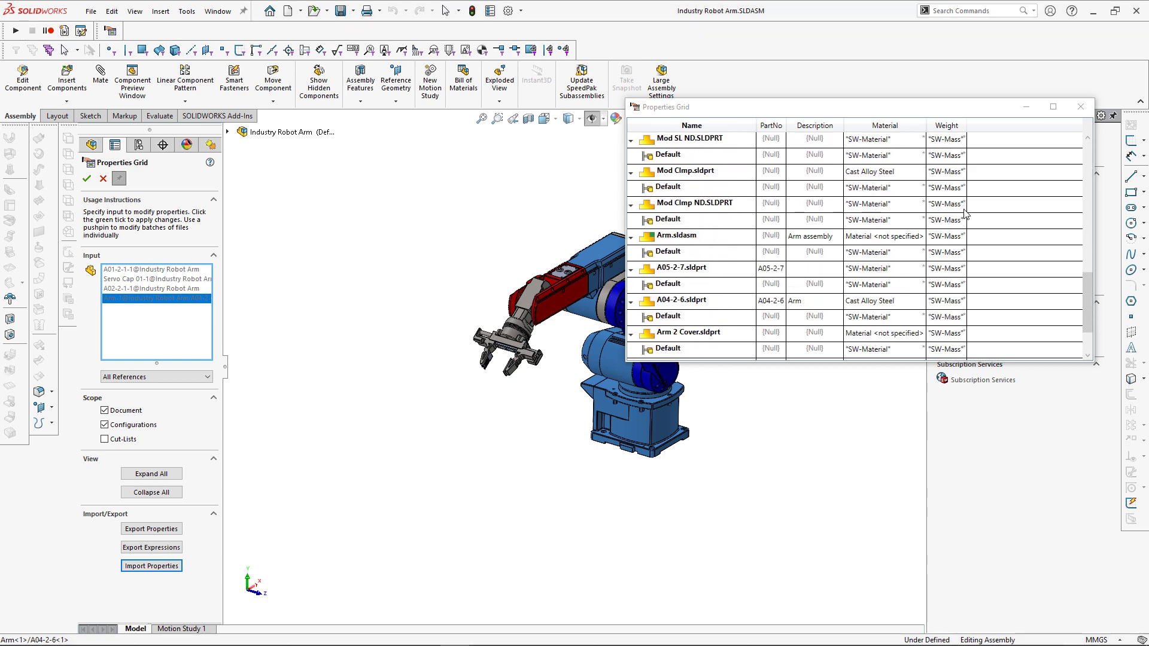
scroll(965, 212, "down", 2)
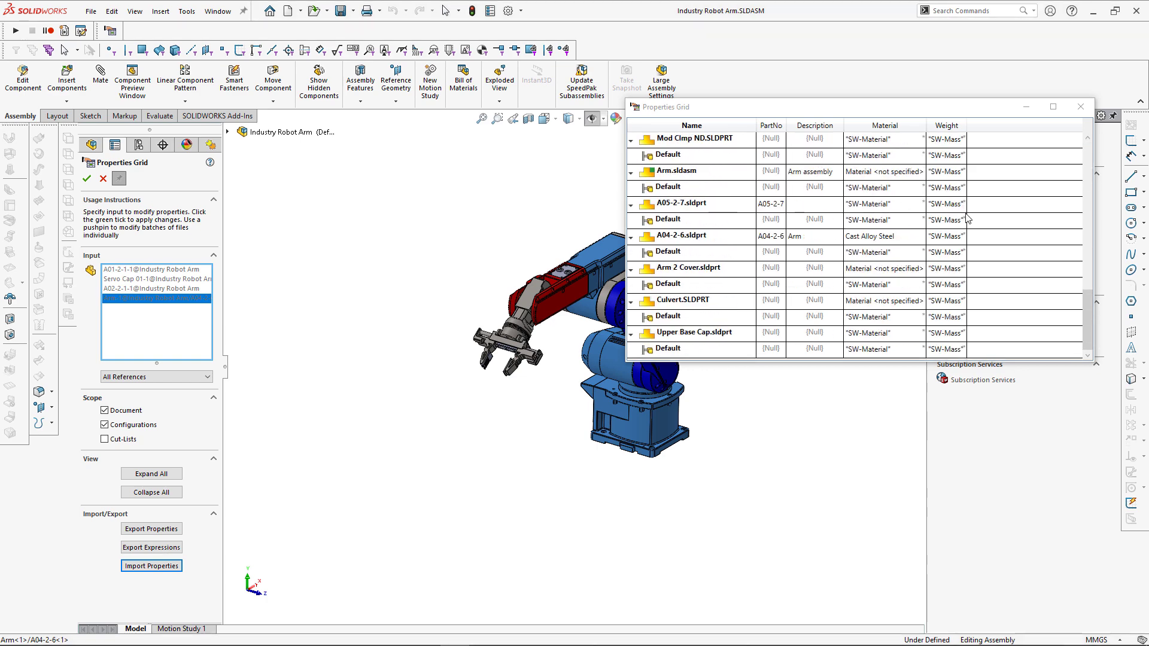
left_click(88, 180)
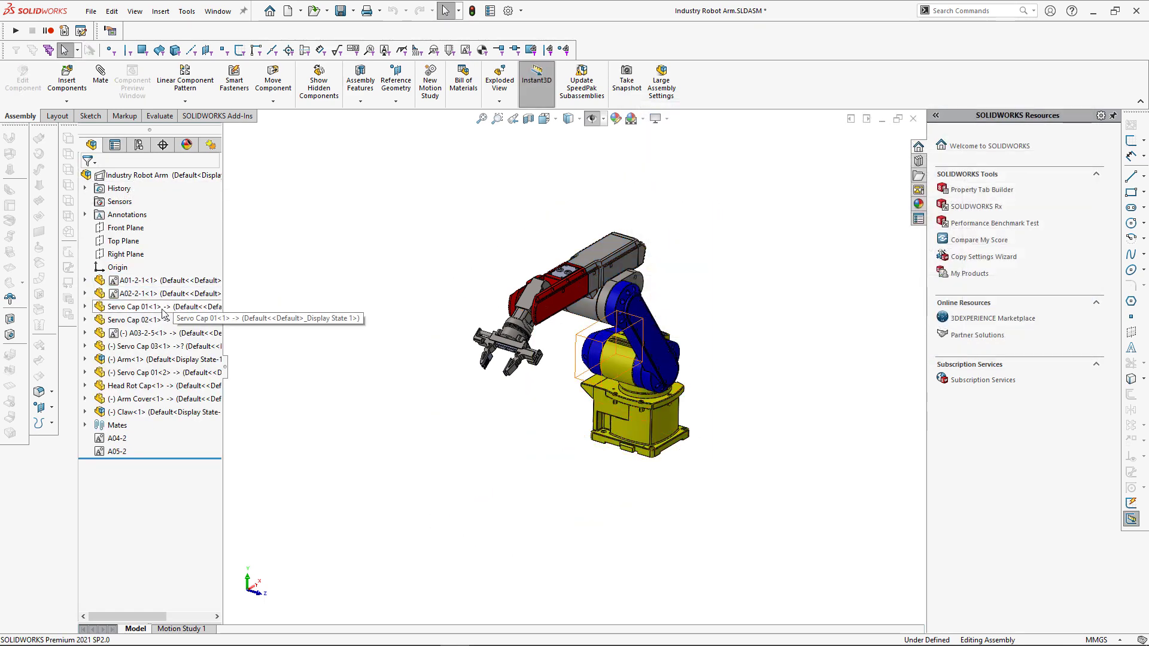
- Open part A01-2-1 and review its custom and configuration-specific file properties
right_click(151, 280)
left_click(161, 156)
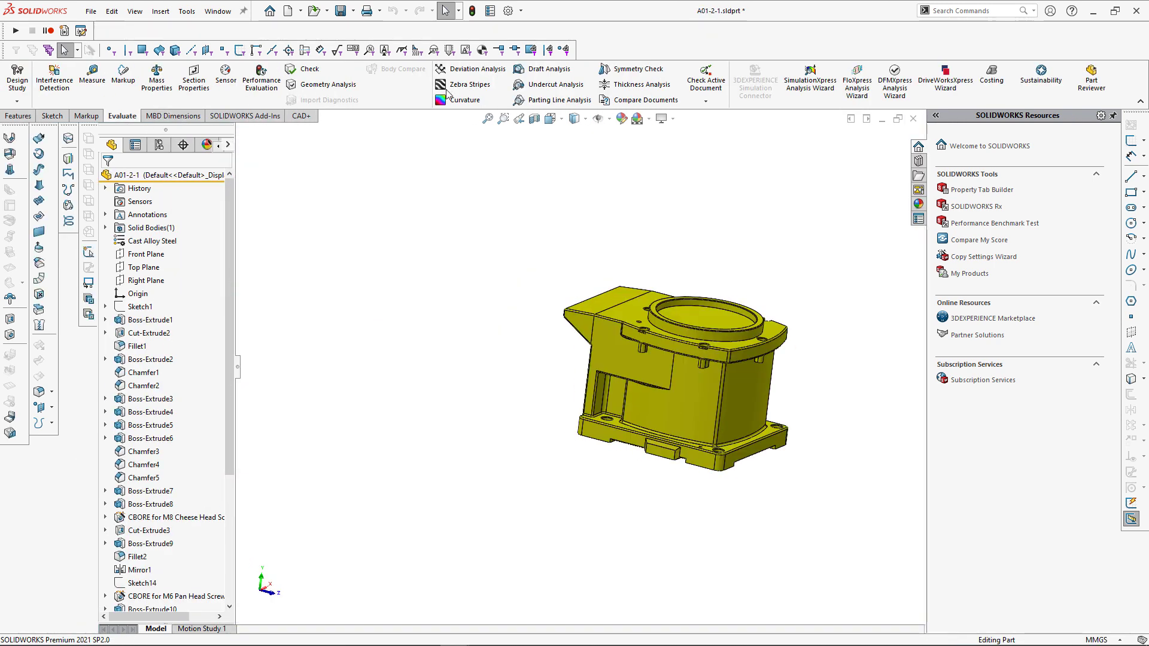
left_click(489, 11)
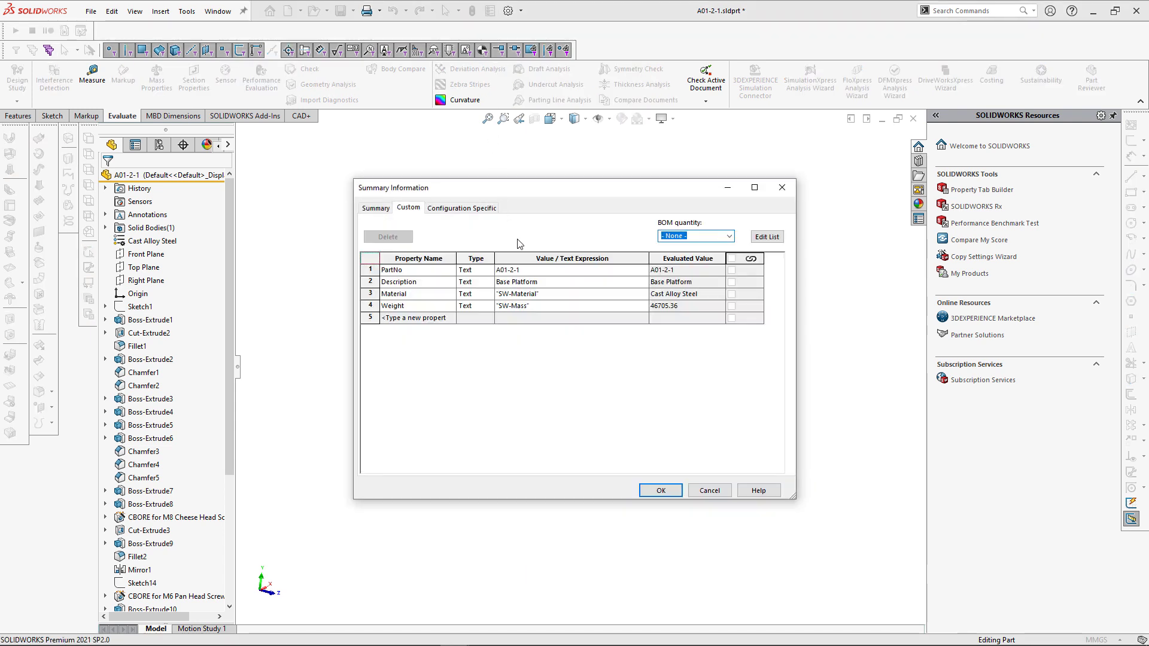
left_click(441, 209)
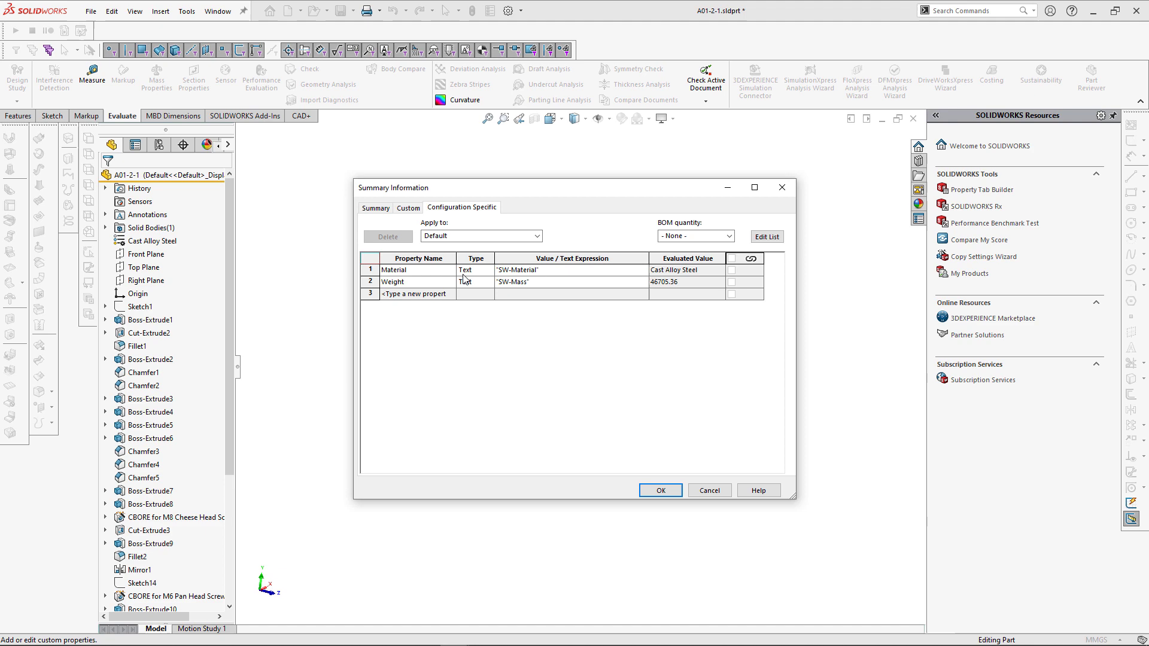
left_click(661, 491)
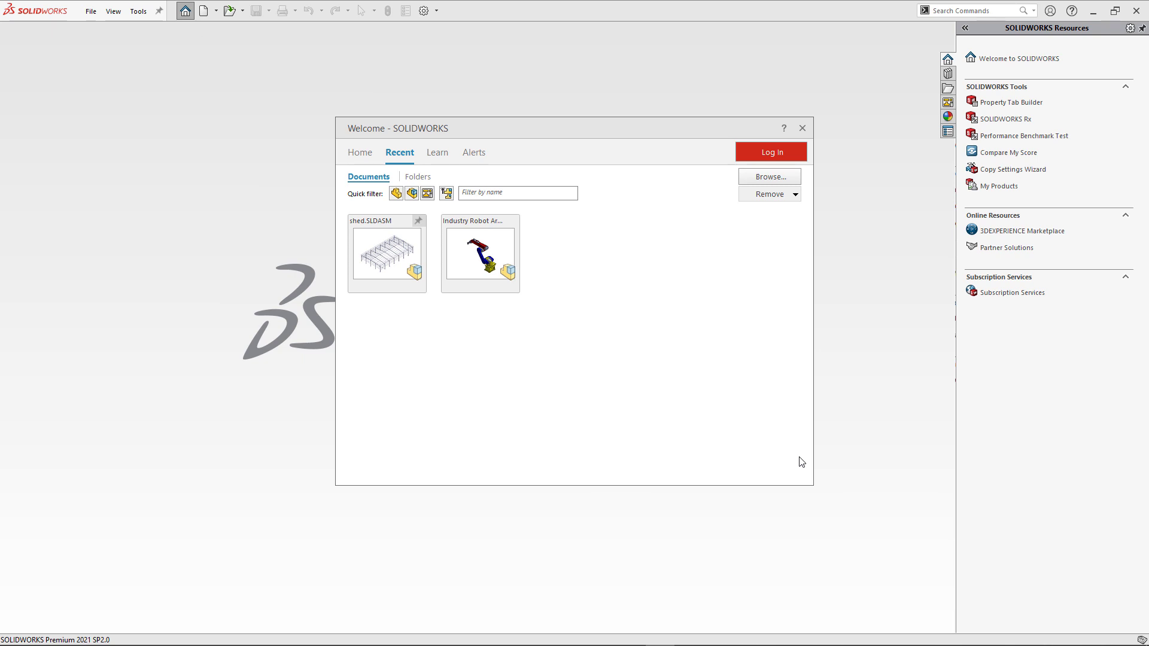
- Open shed.SLDASM fully resolved and launch its Properties Grid
left_click(425, 290)
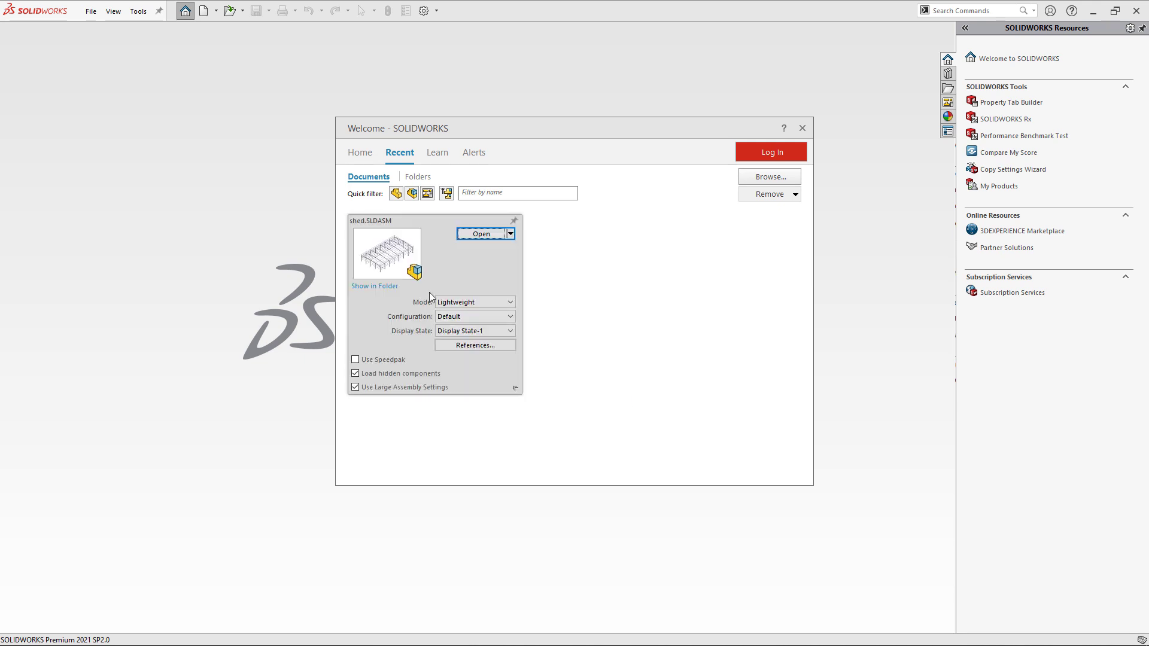
left_click(466, 304)
left_click(451, 320)
left_click(481, 231)
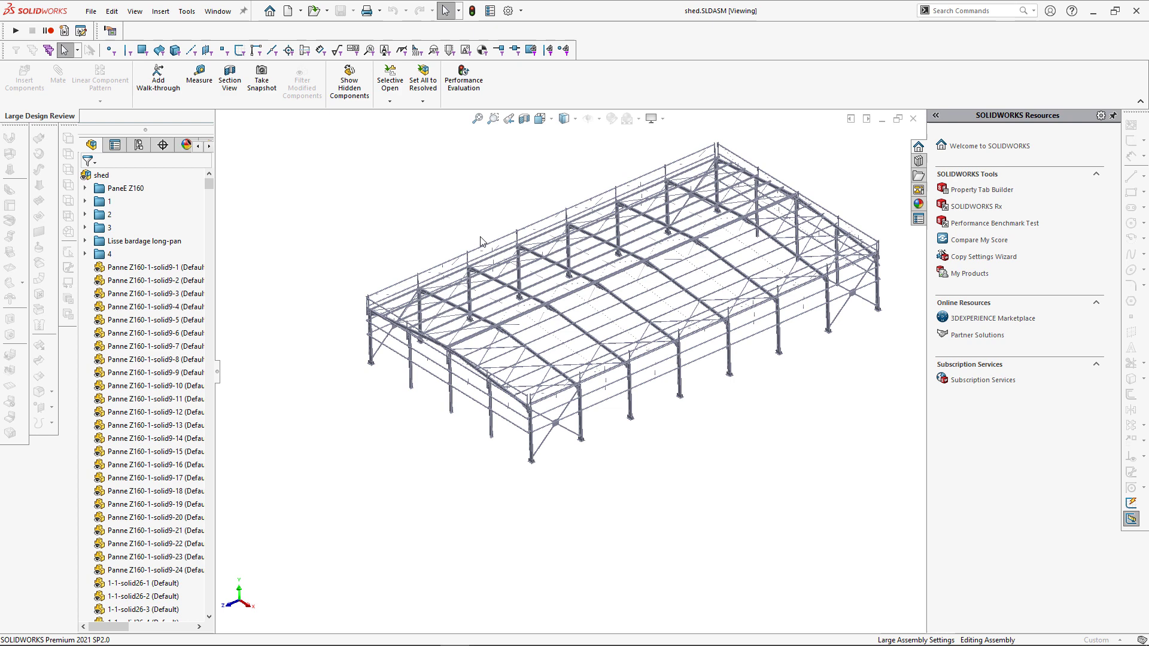
left_click(109, 31)
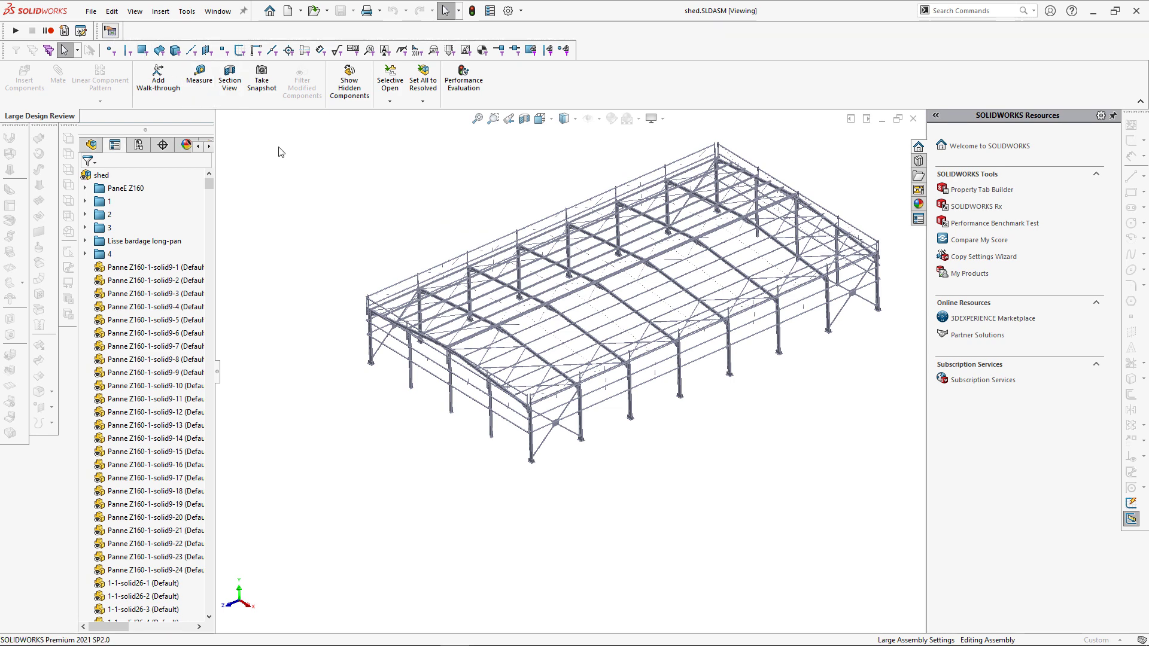
- List all referenced components with their configurations and cut-lists in the grid
left_click(201, 377)
left_click(172, 411)
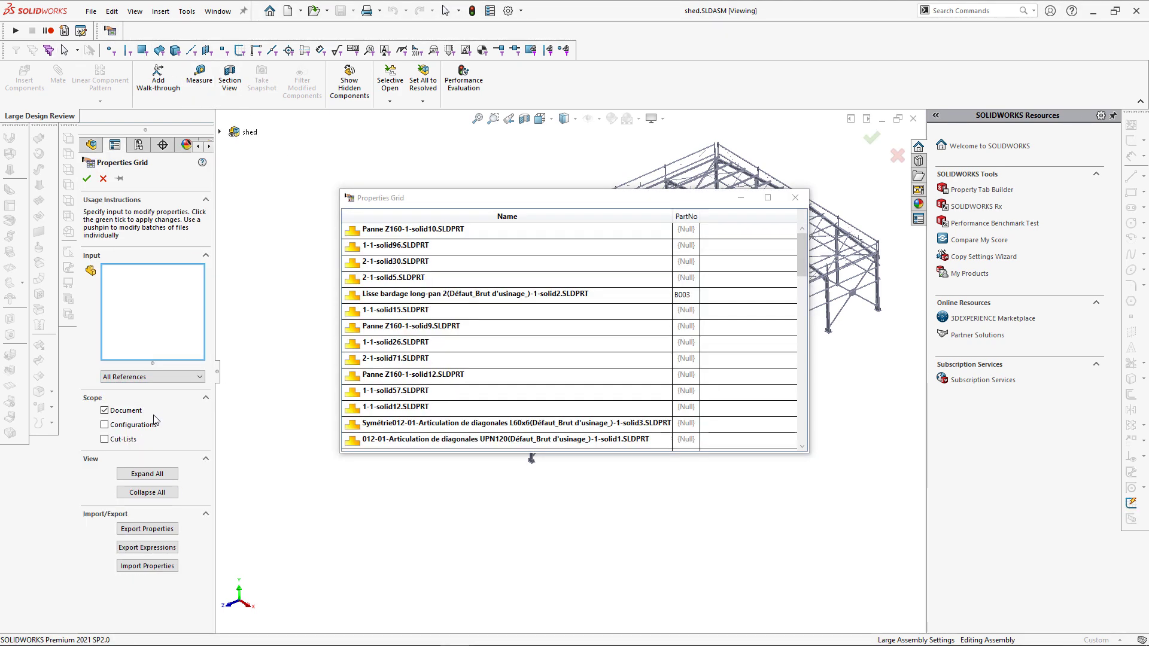
left_click(105, 425)
left_click(105, 440)
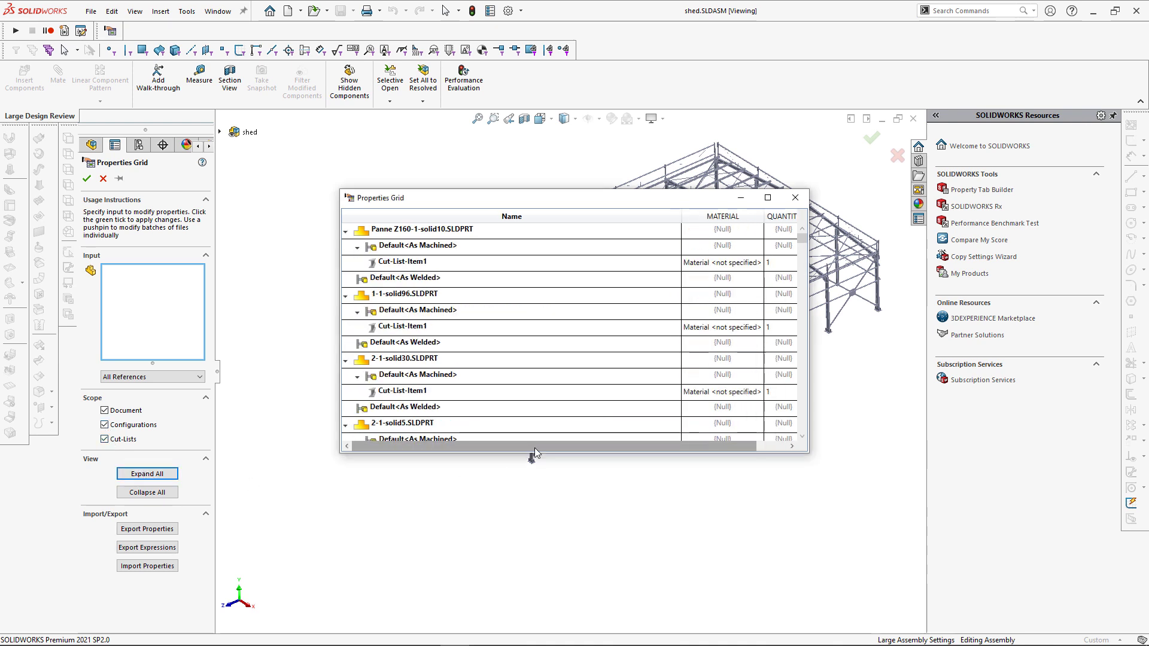
left_click_drag(575, 446, 605, 446)
scroll(780, 375, "down", 4)
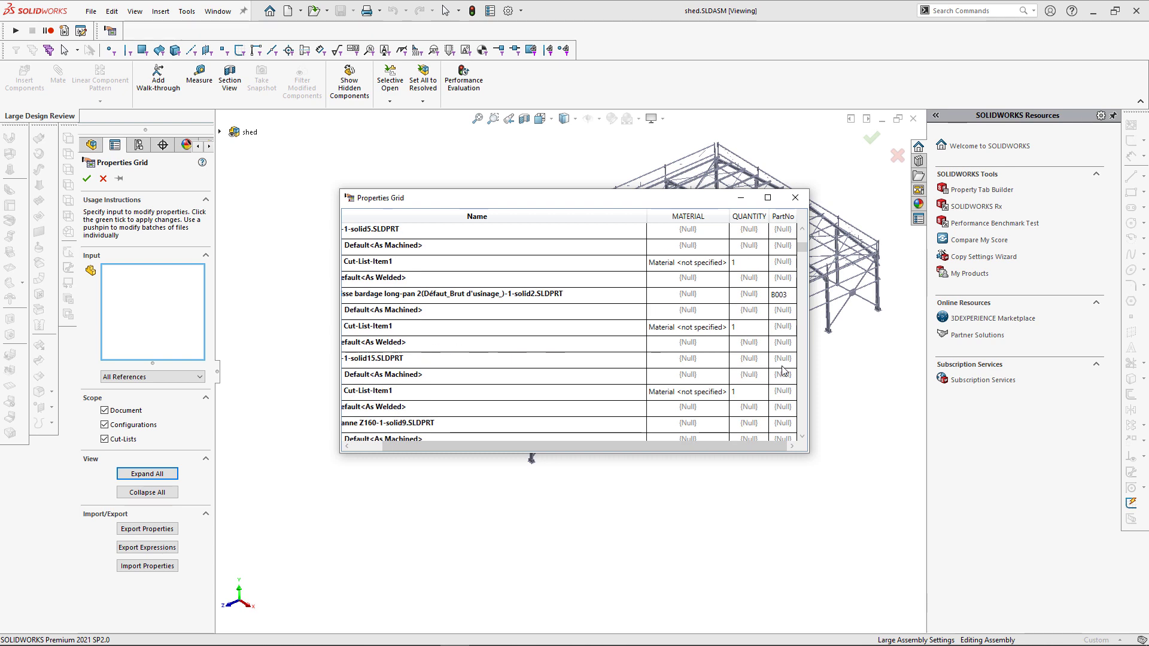
- Export the property expressions to properties.xlsx and open the workbook
left_click(147, 547)
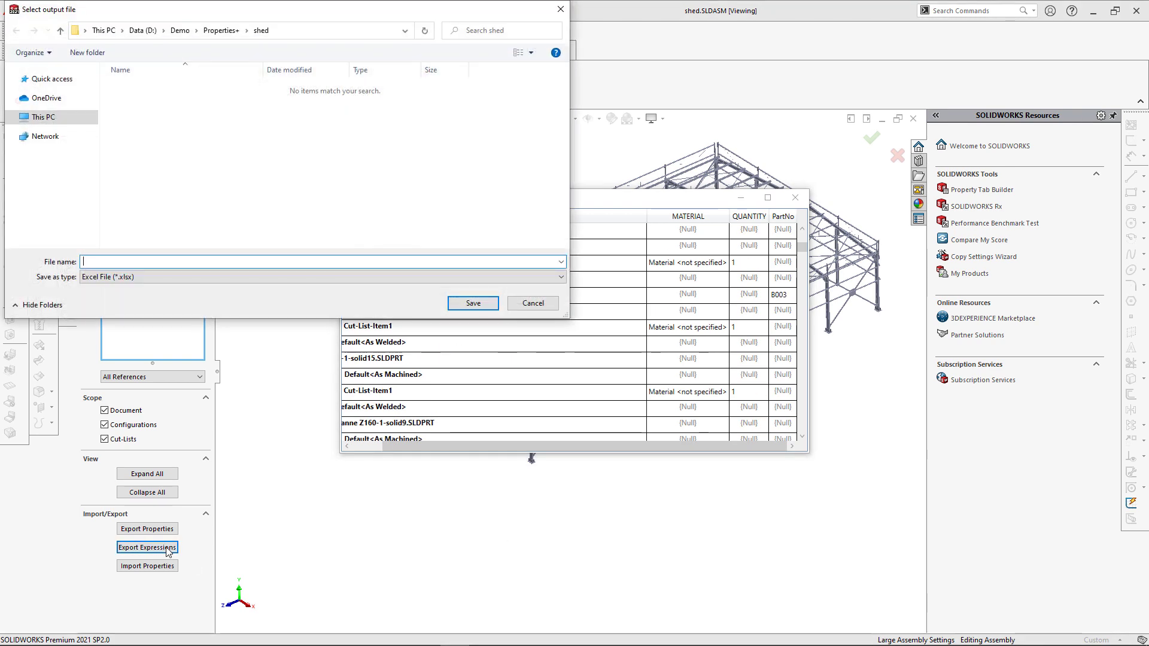
type("properties")
key("Return")
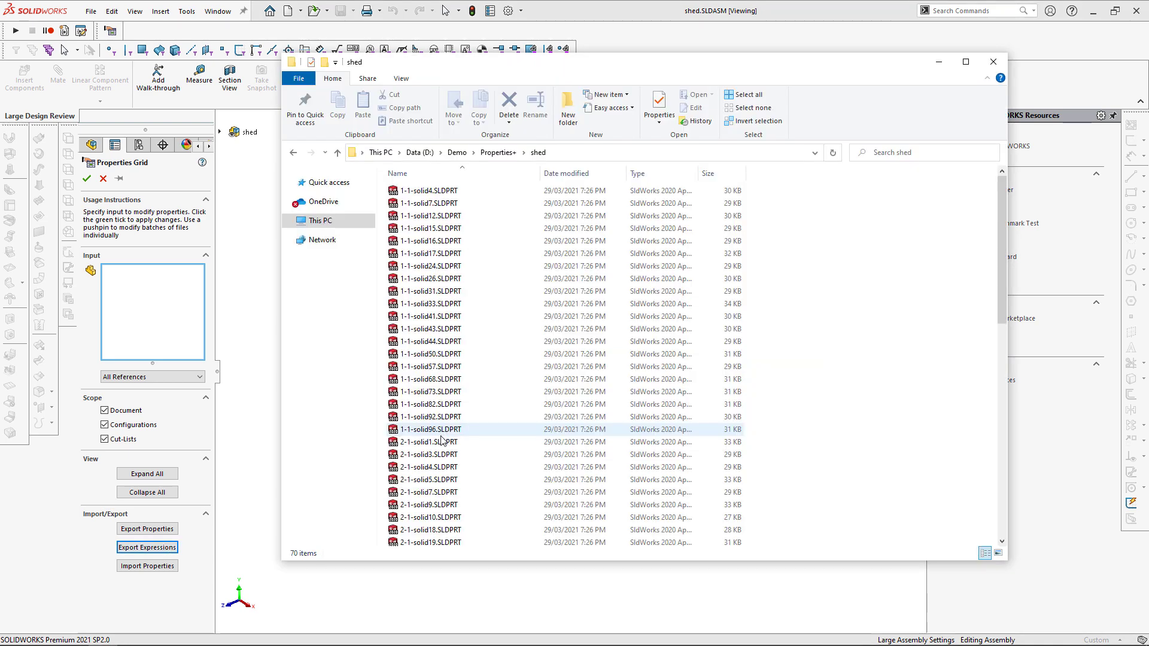
scroll(441, 441, "down", 14)
left_click(432, 465)
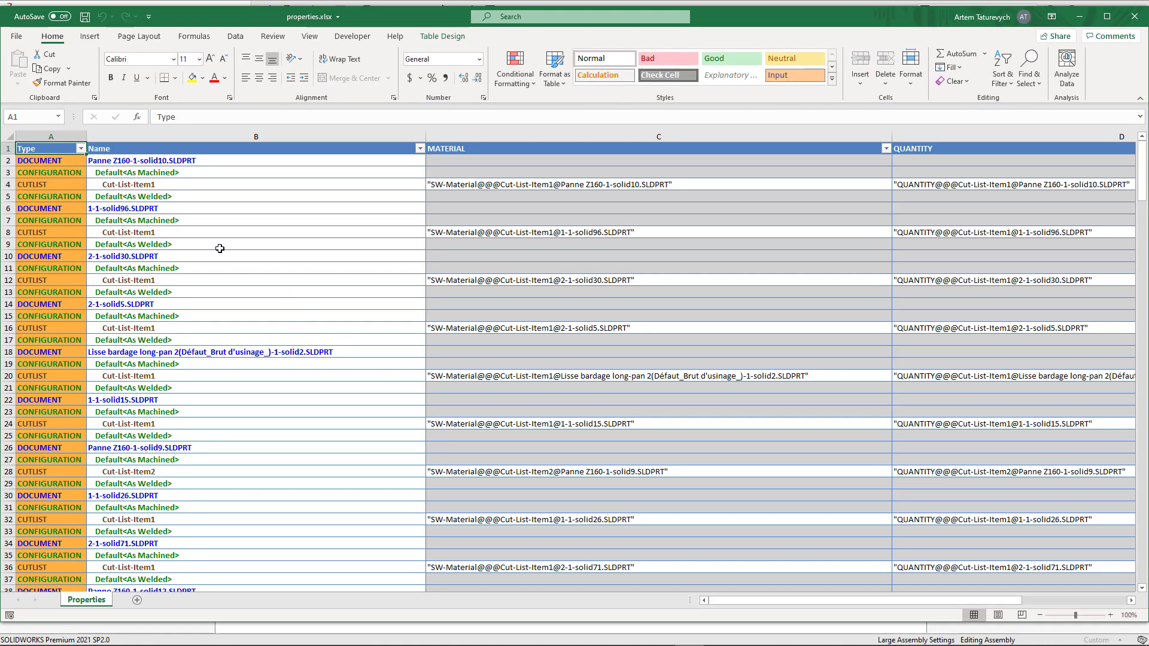
- Filter the Type column to CUTLIST only (67 of 268 rows) and scroll to PartNo
left_click(80, 150)
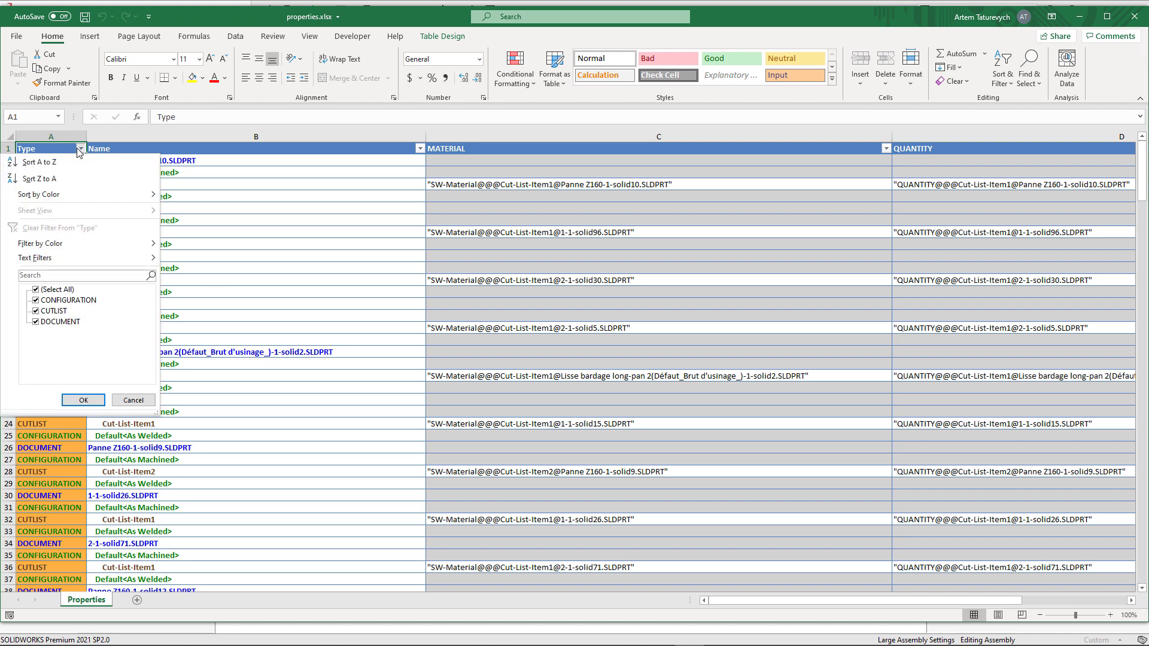
left_click(36, 290)
left_click(36, 312)
left_click(83, 399)
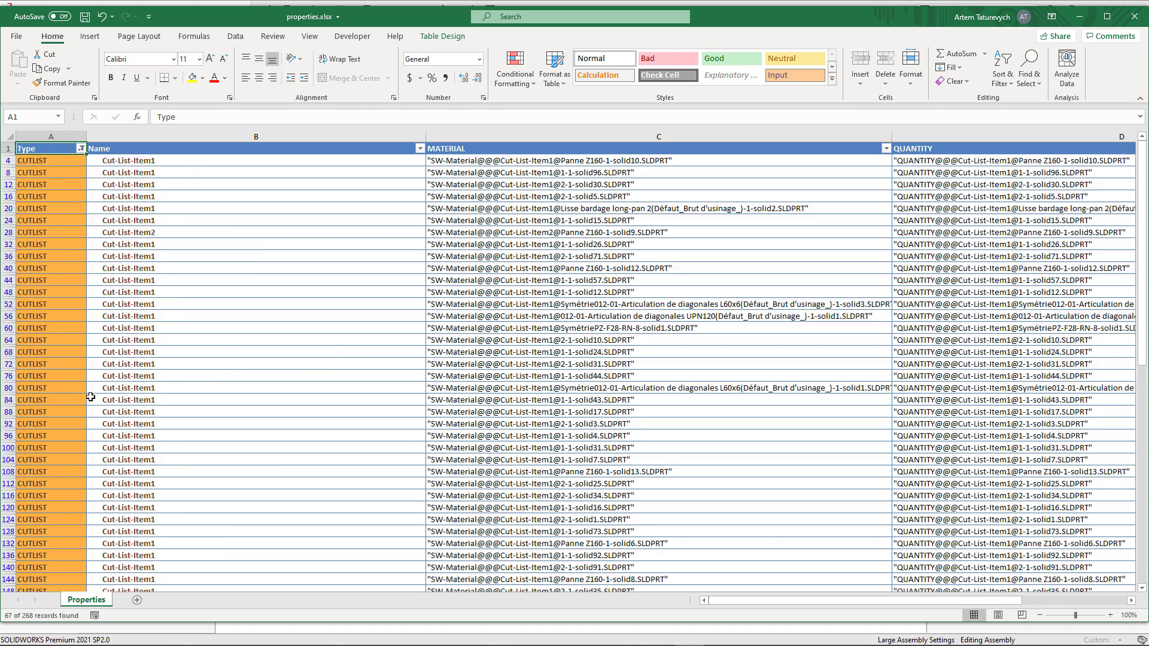
left_click_drag(822, 600, 971, 574)
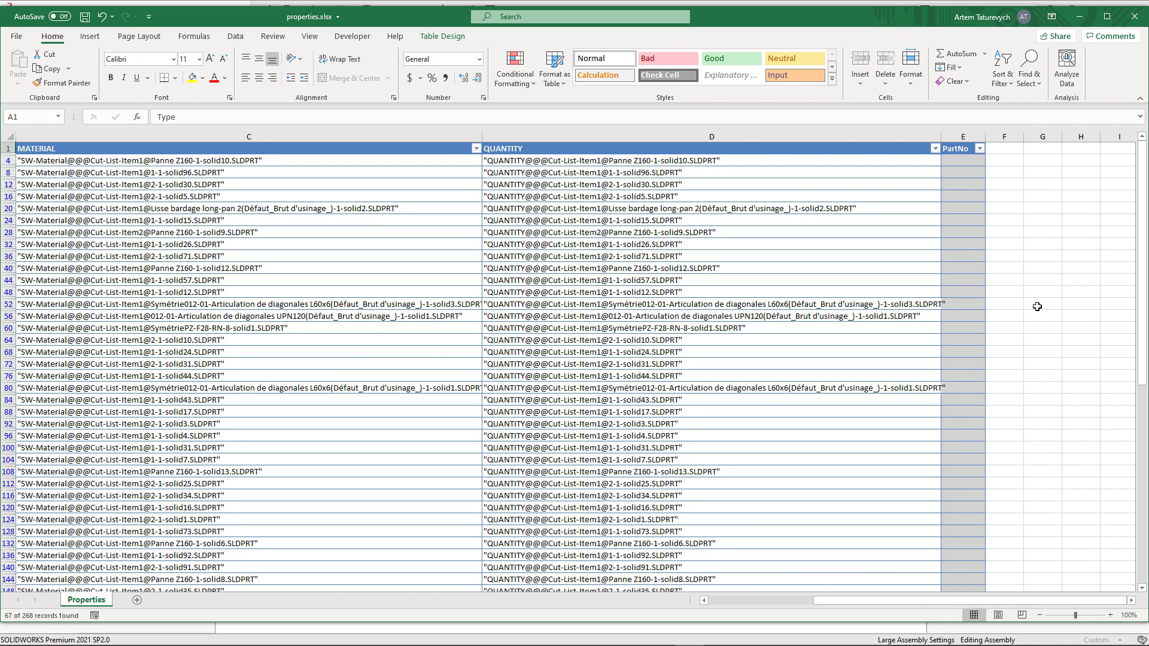
- Enter 1 in G4 and the formula =G4+1 in G8
left_click(1031, 159)
type("1")
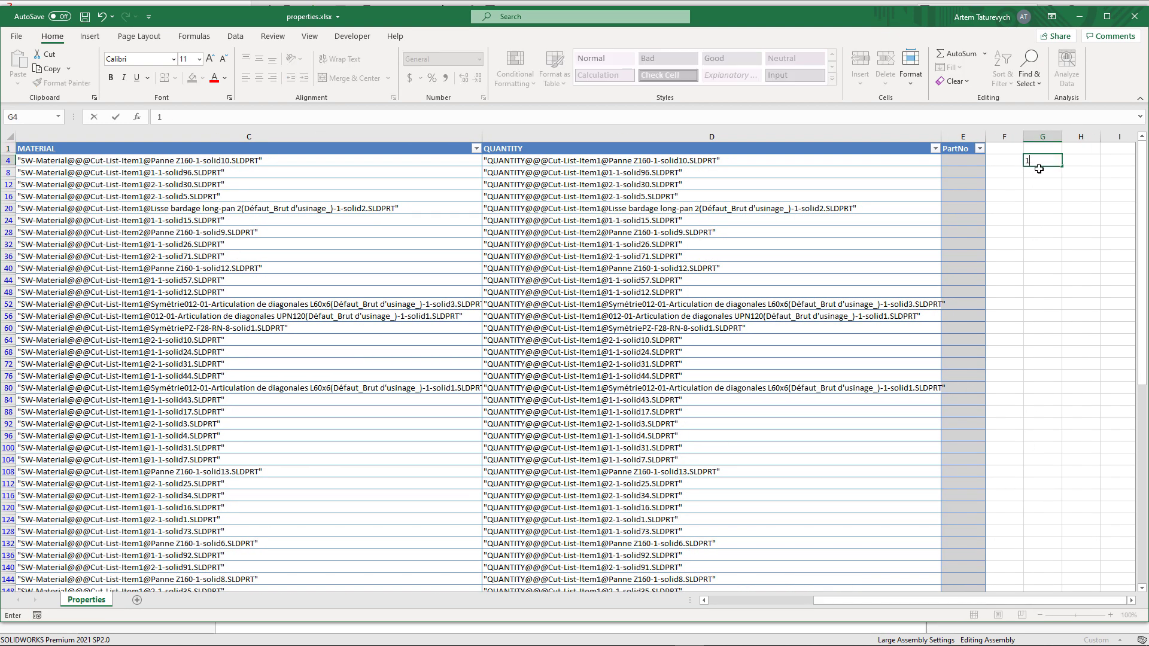
key("Return")
type("=")
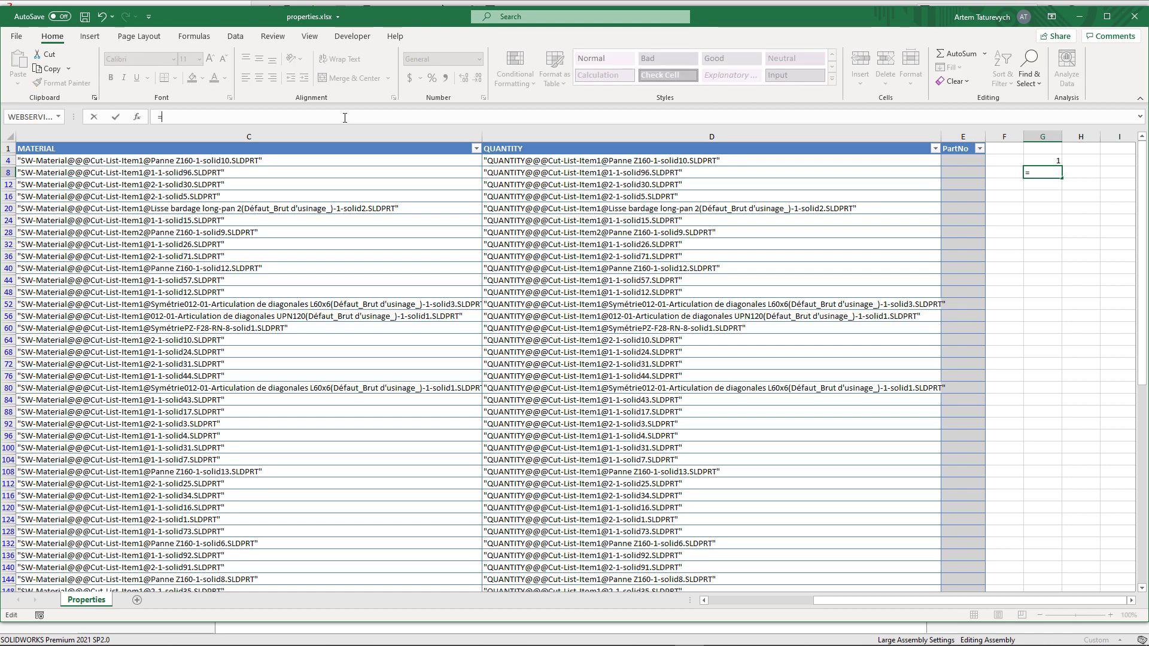
left_click(1049, 160)
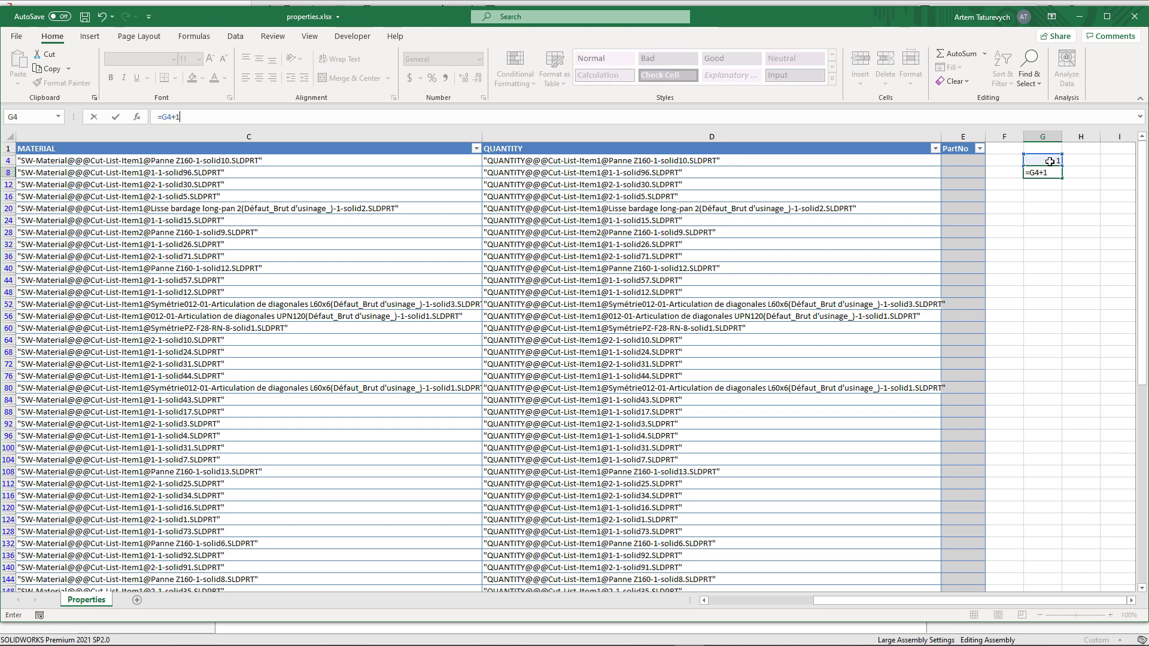
type("+1")
left_click(115, 117)
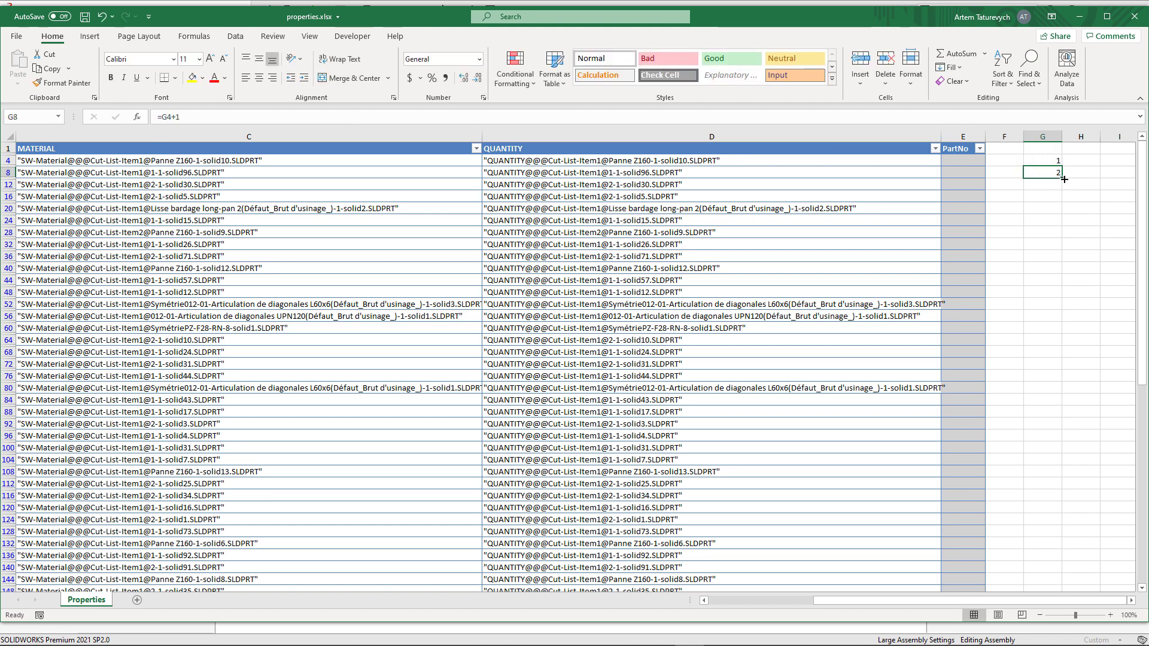
- Fill the =G4+1 formula down column G to the last cut-list row
left_click_drag(1064, 179, 1056, 578)
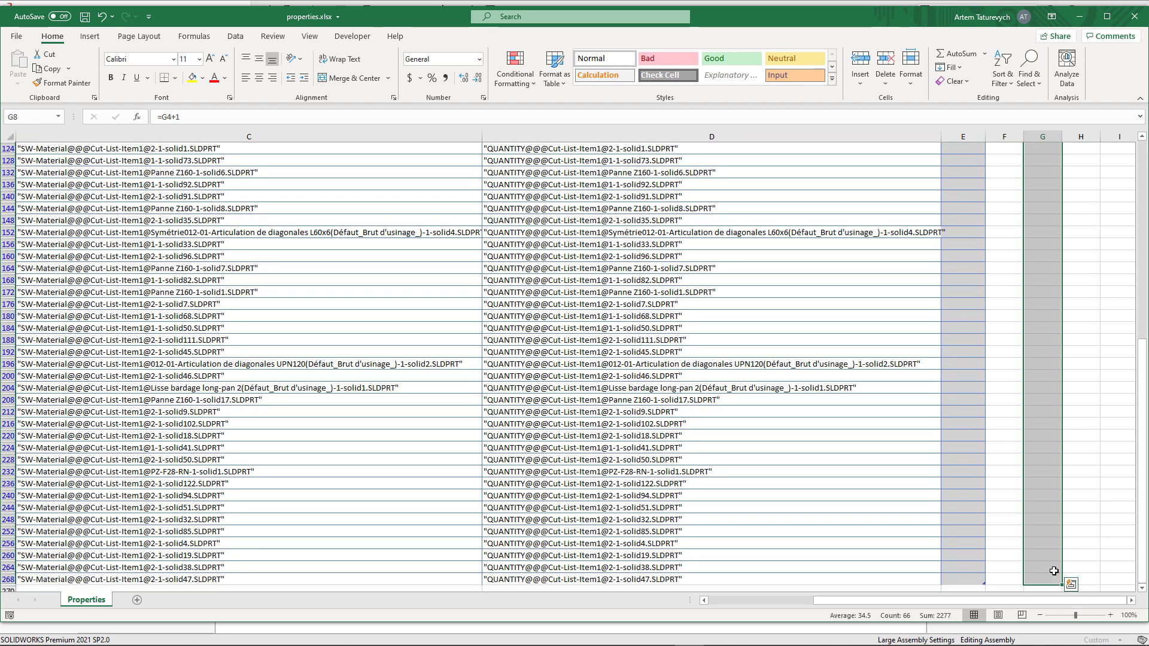
scroll(1057, 465, "up", 10)
scroll(1028, 465, "up", 1)
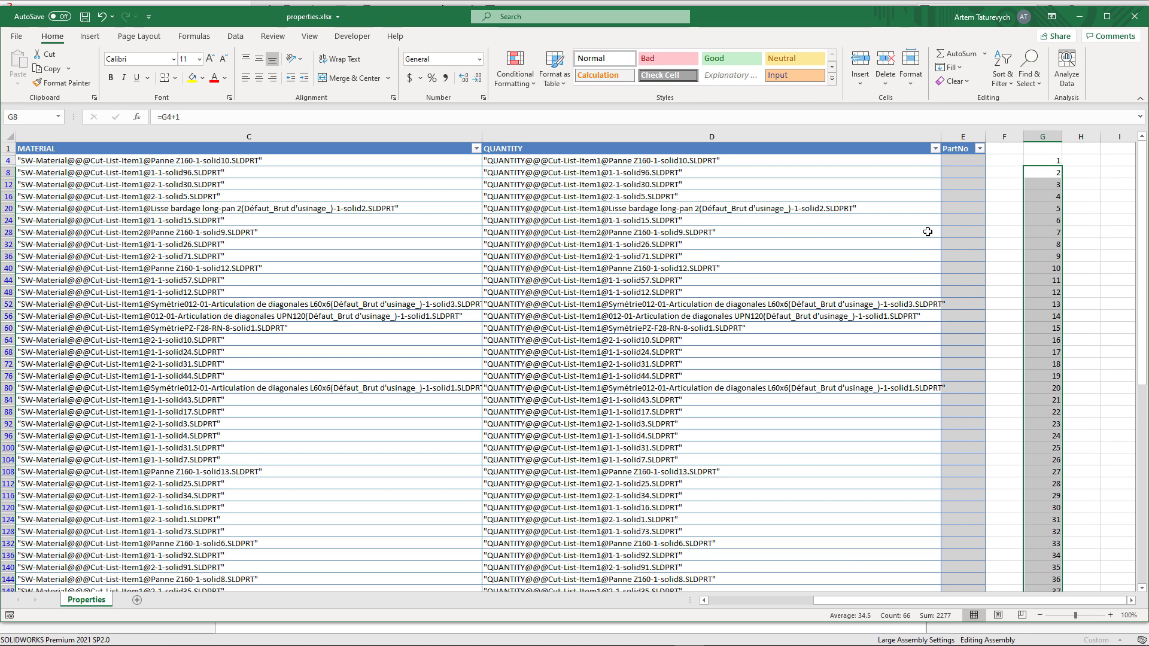
left_click(960, 158)
- Enter ="P" & TEXT(G4, "000") in E4, producing P001
left_click(217, 115)
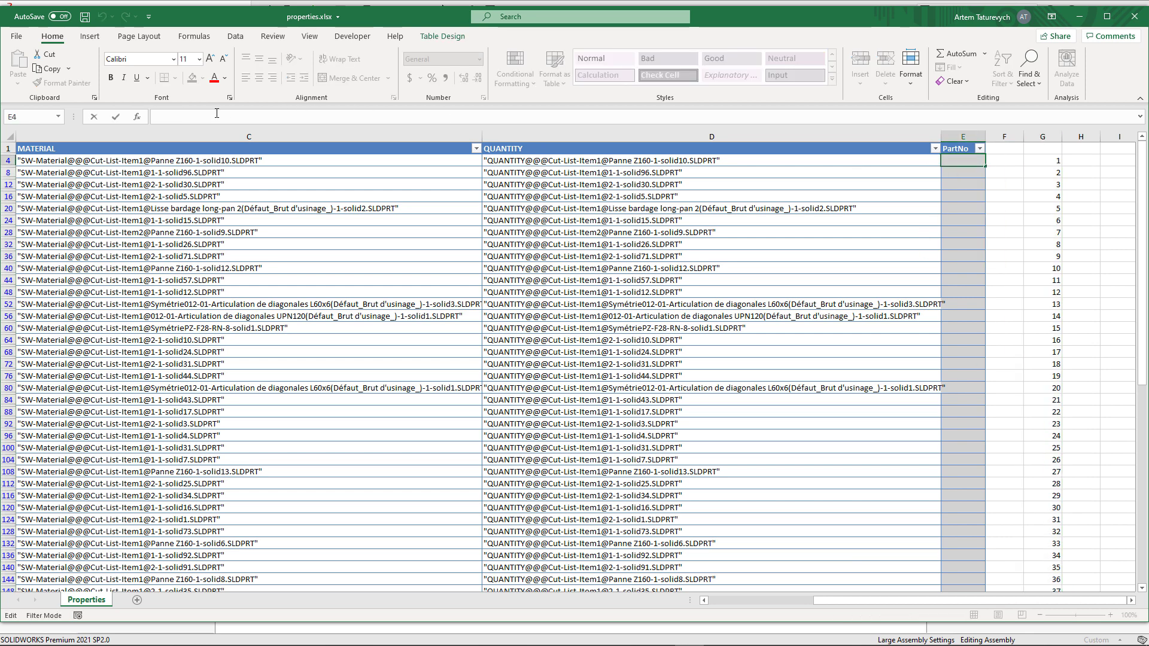
type("=\"")
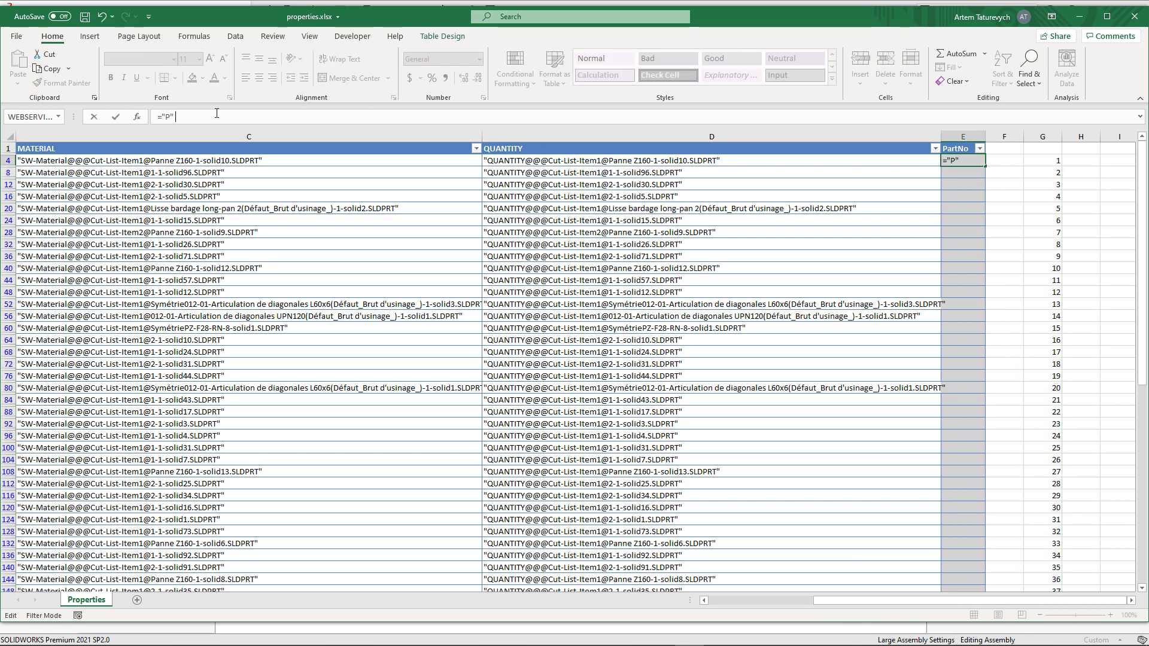
type("P\" & TEXT(")
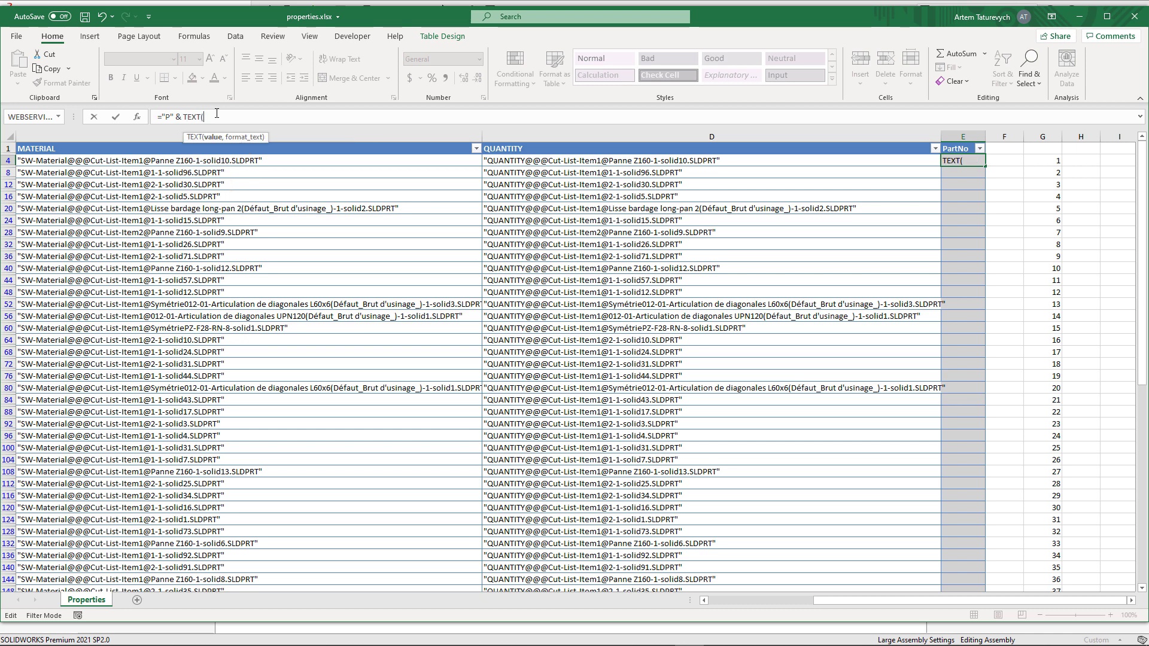
left_click(1051, 162)
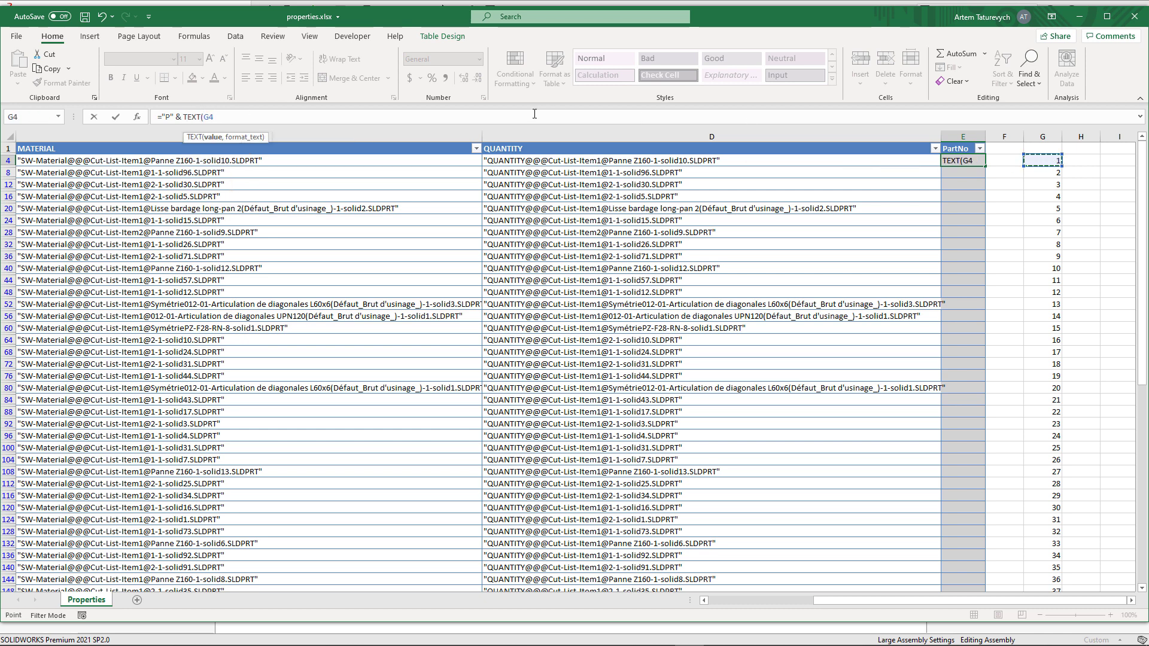
type(", \"000\"")
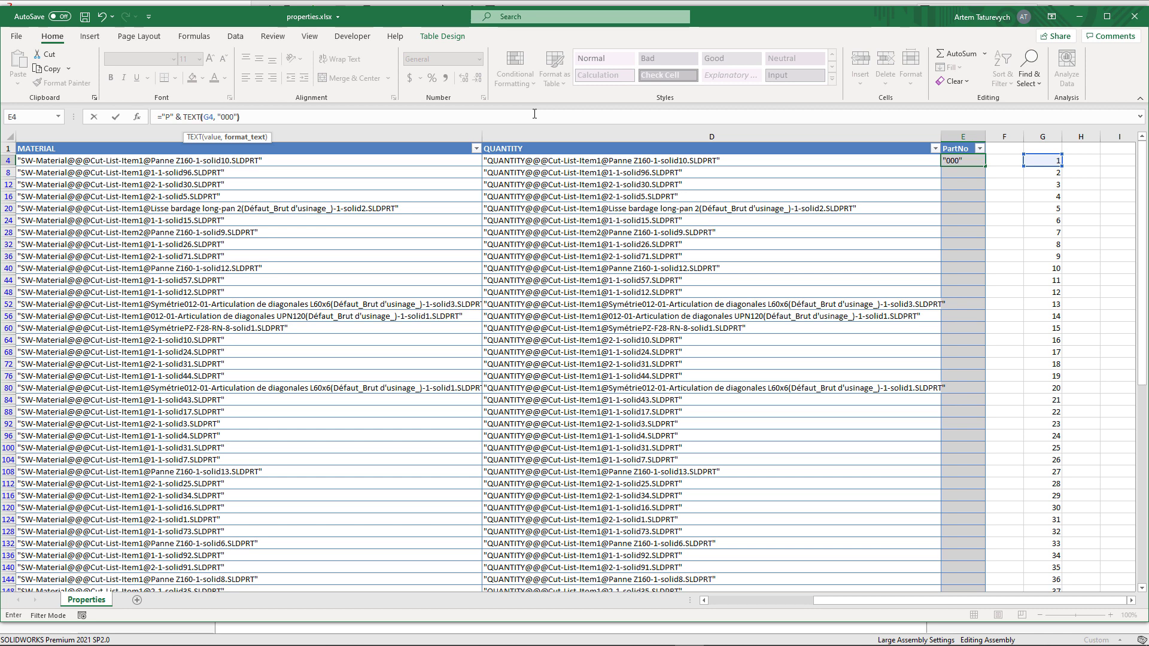
type(")")
left_click(116, 117)
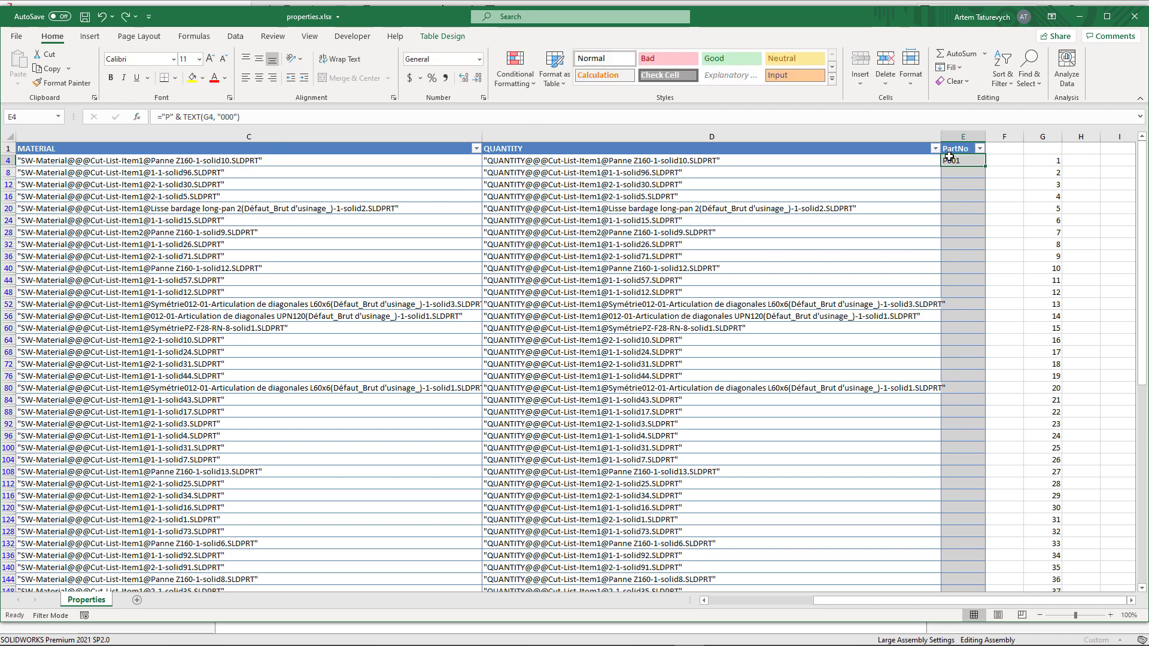
- Set E4 to No Fill and fill the PartNo formula down the visible rows
left_click(203, 78)
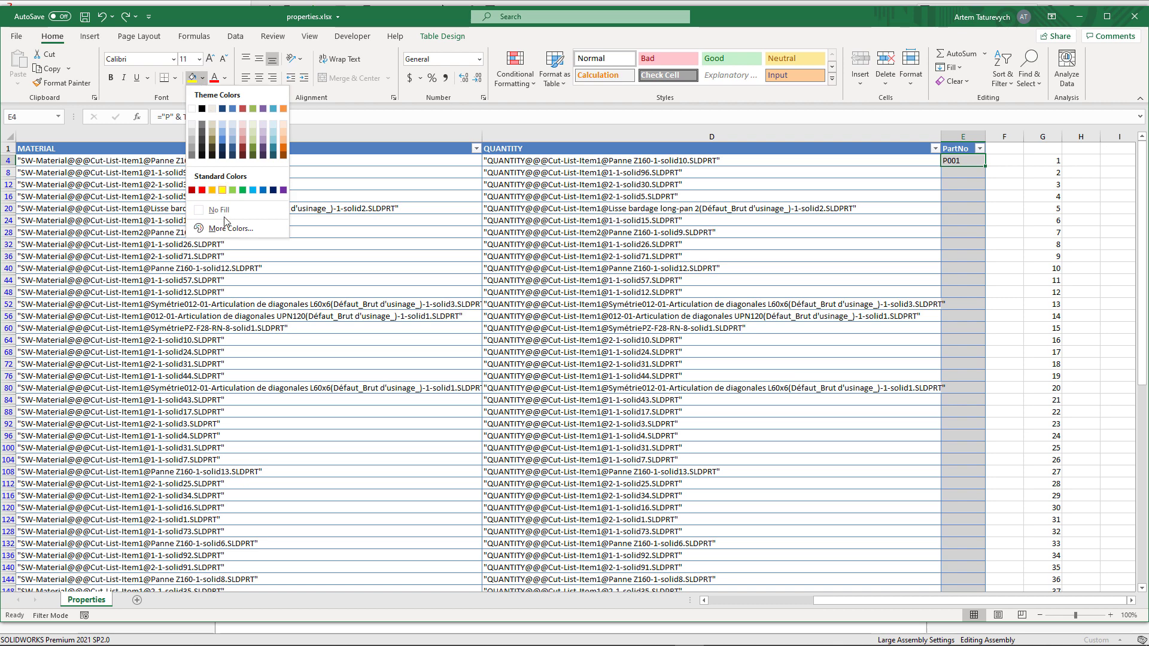
left_click(220, 210)
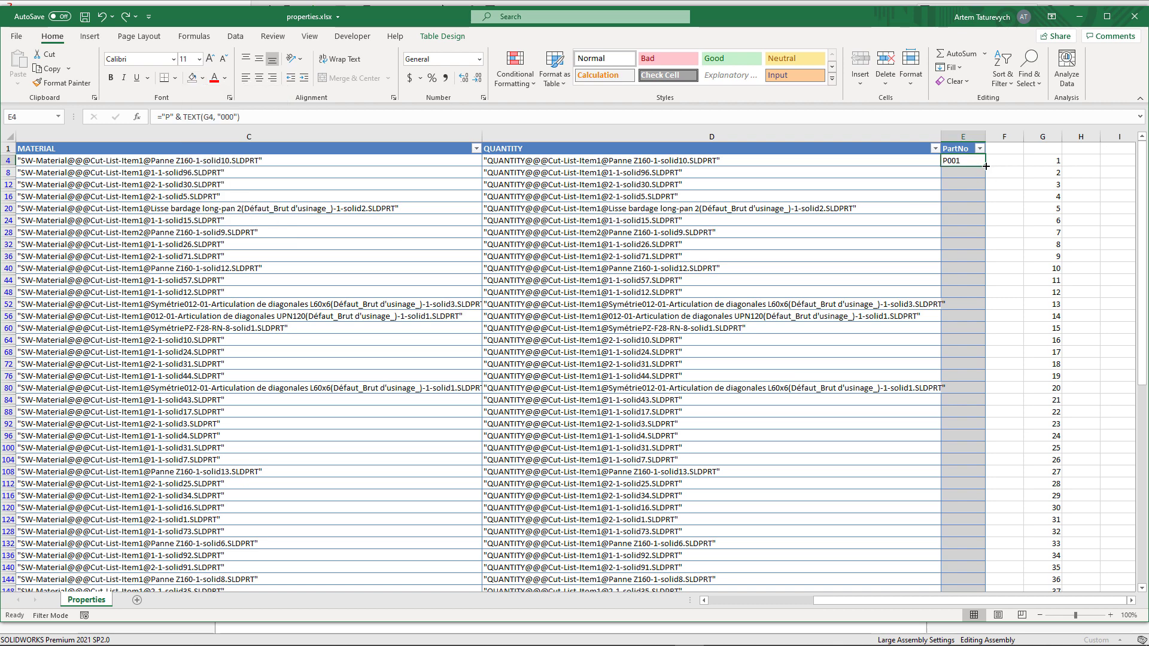
left_click_drag(985, 166, 968, 571)
scroll(988, 475, "up", 9)
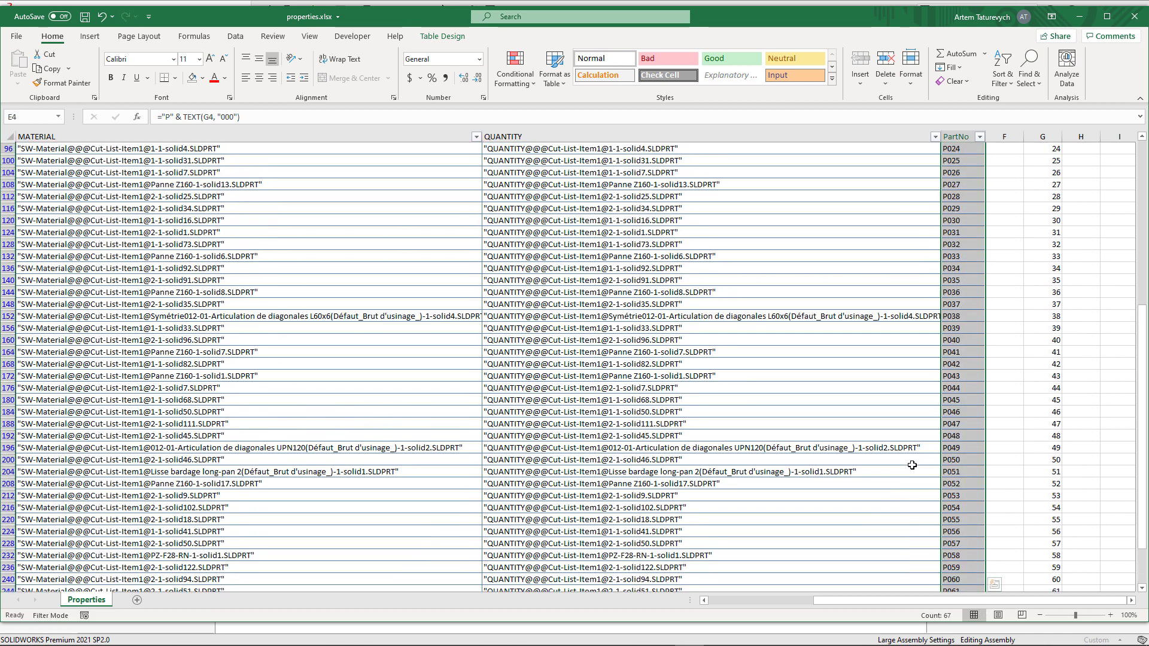
scroll(838, 419, "up", 2)
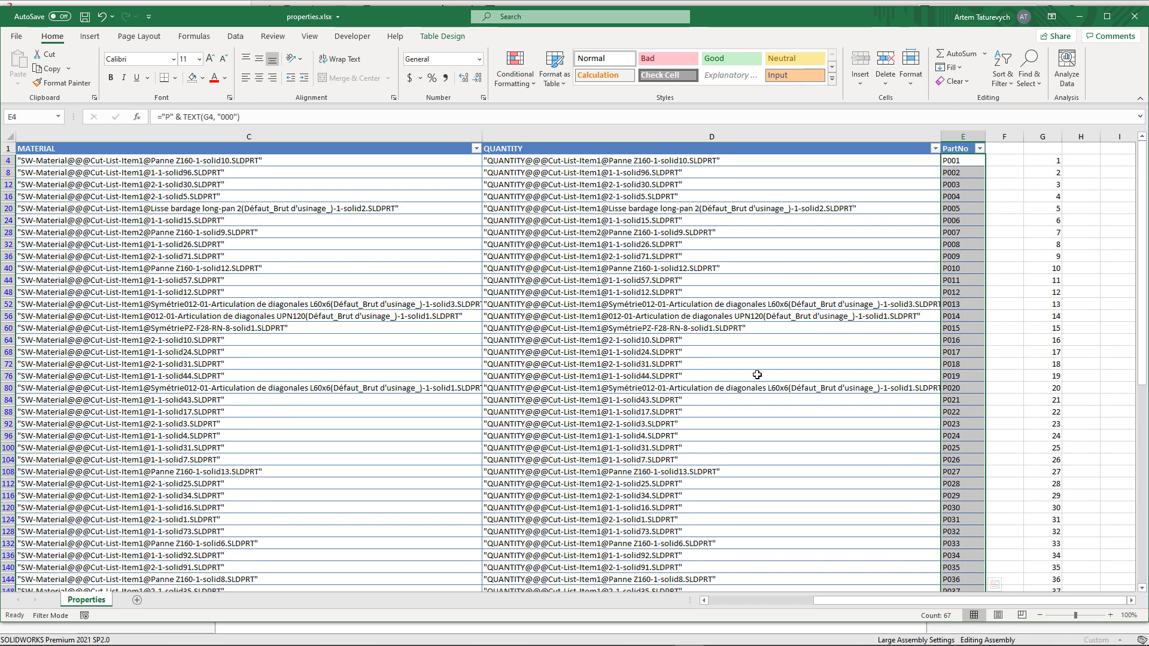
- Clear the Type filter so all 268 rows show again
left_click(318, 362)
scroll(835, 599, "left", 2)
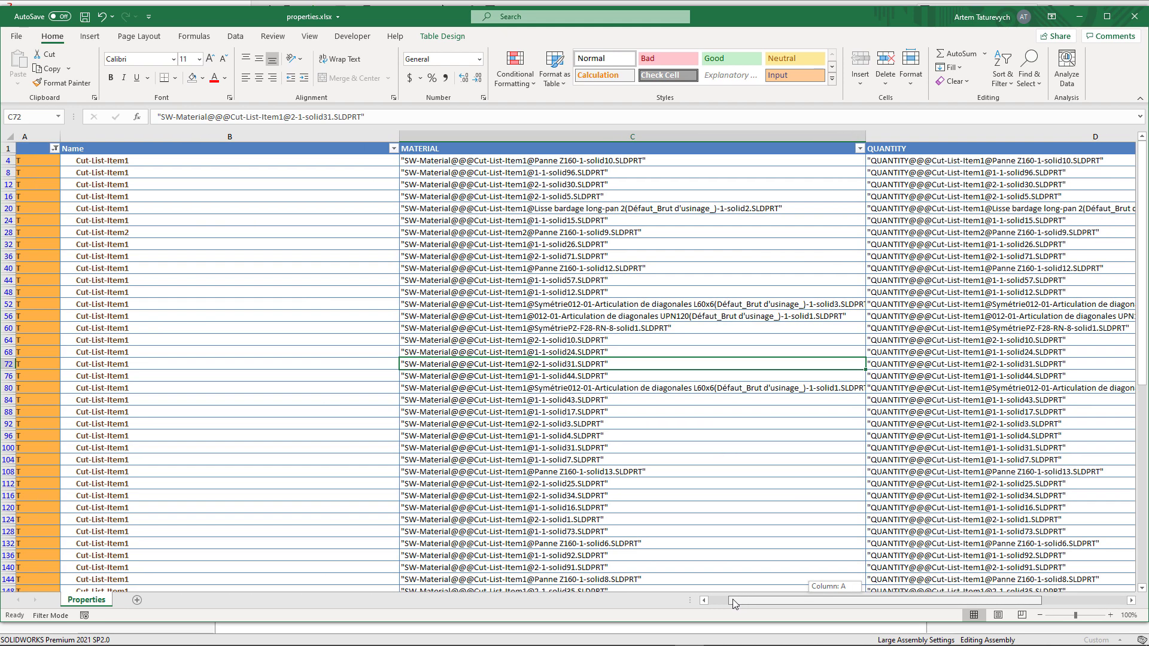
left_click(81, 150)
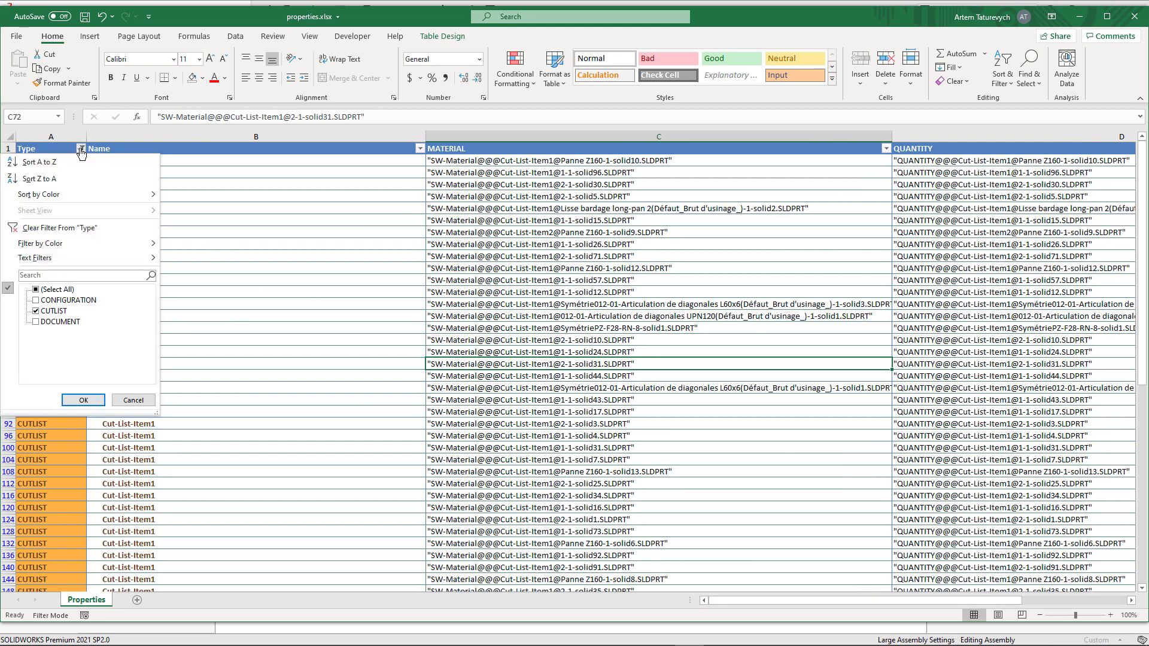
left_click(35, 290)
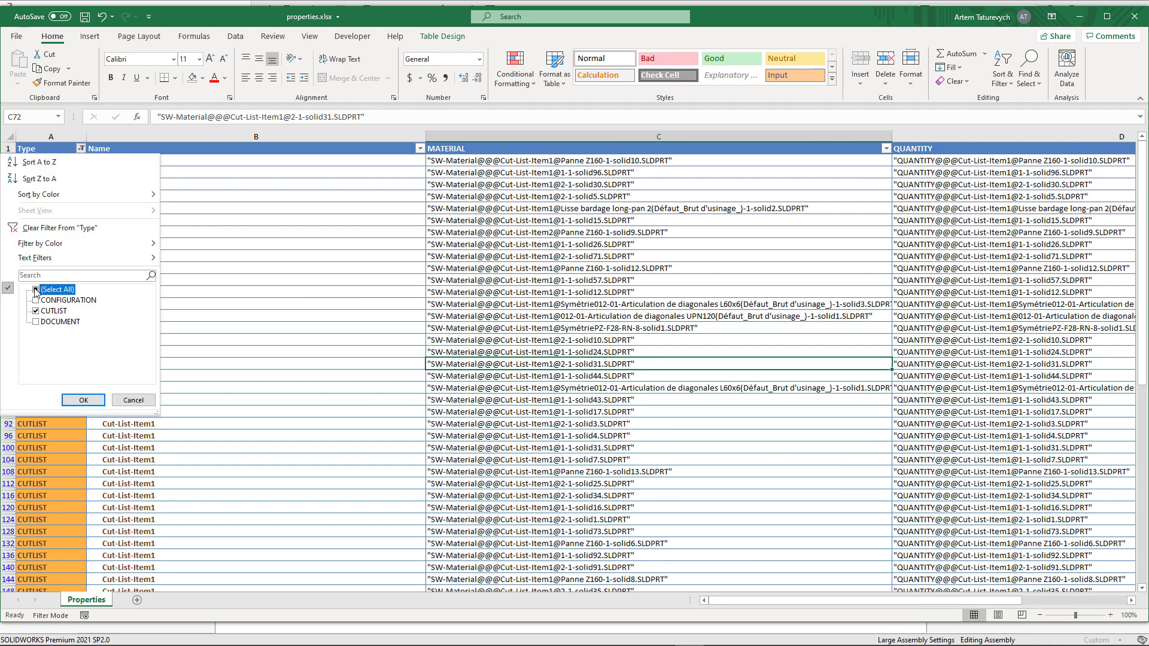
left_click(83, 400)
scroll(742, 602, "right", 2)
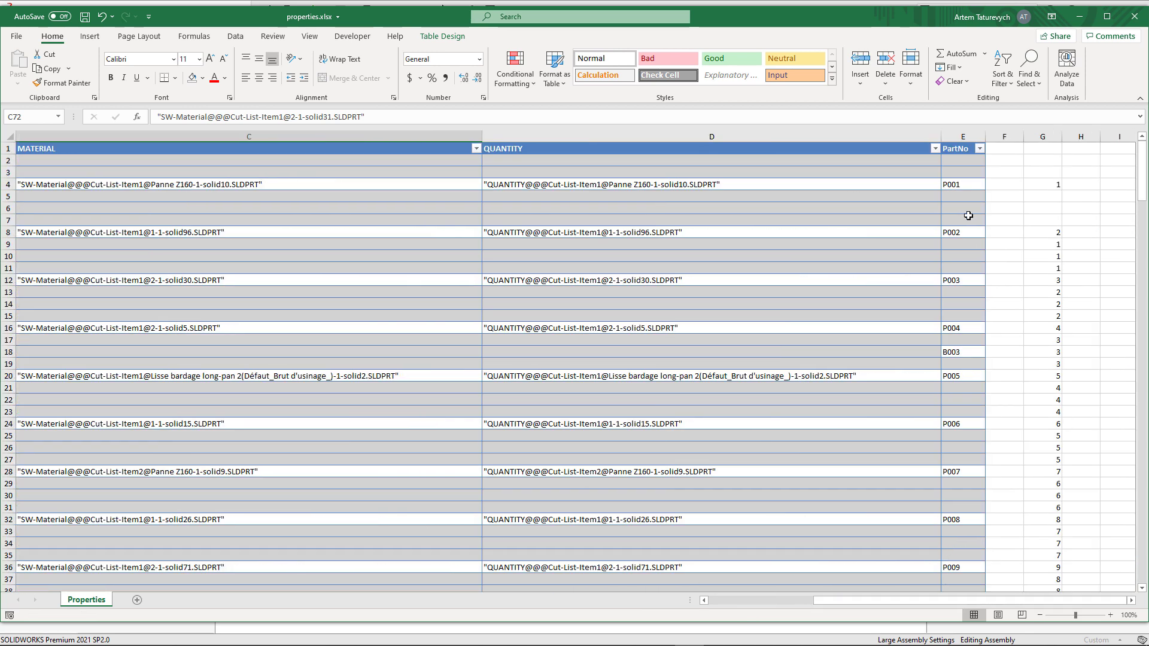
- Copy the PartNo column E2:E268 and paste it back as values
left_click(961, 163)
scroll(987, 412, "down", 20)
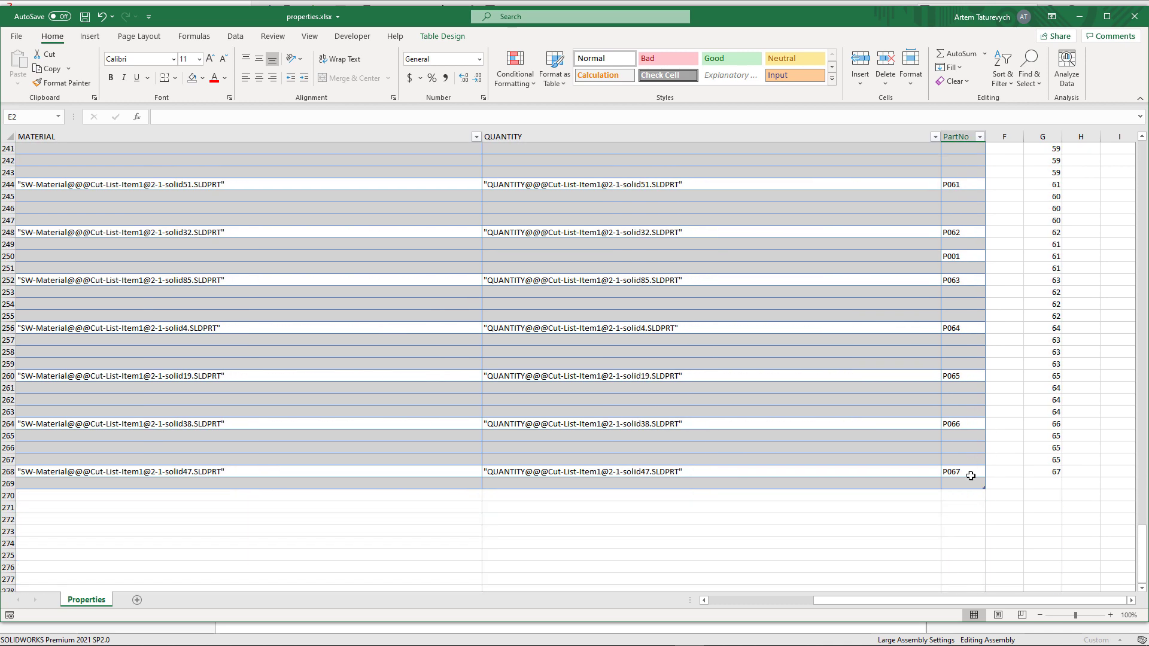
left_click(971, 476, "shift")
right_click(971, 479)
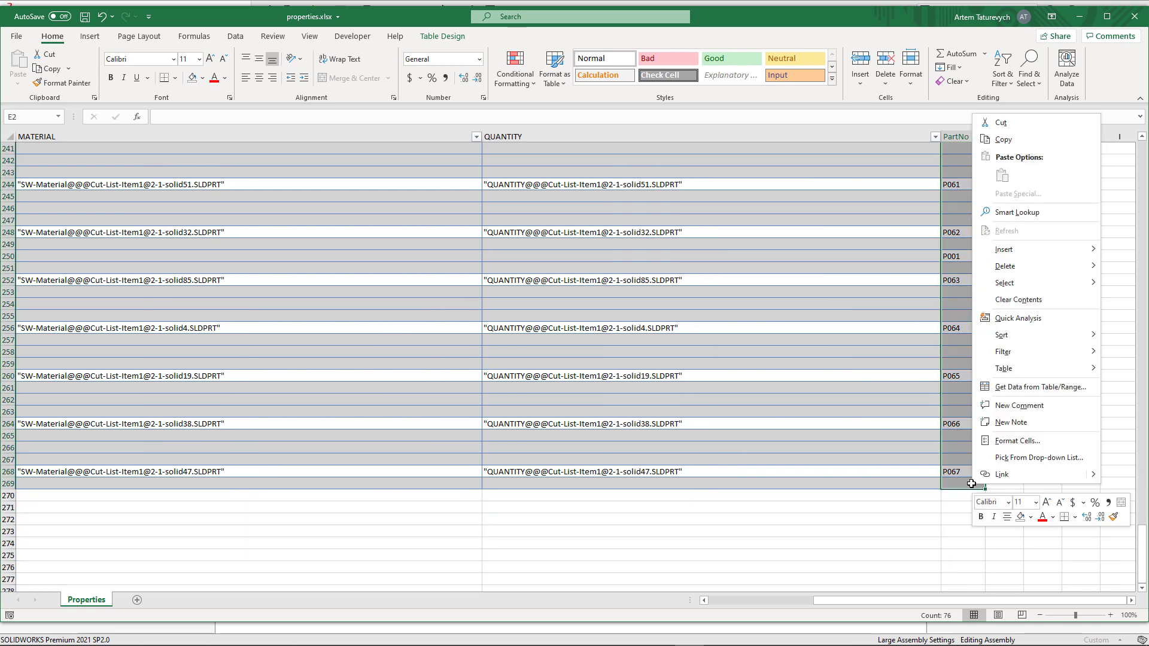
left_click(1004, 139)
scroll(968, 201, "up", 20)
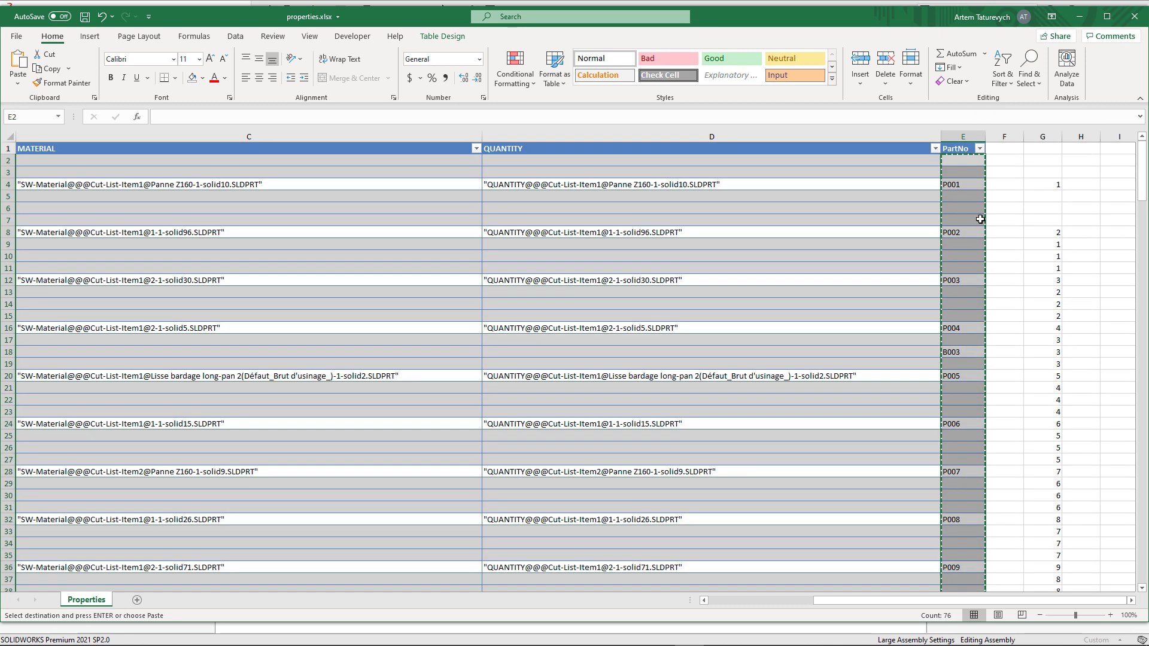
right_click(967, 201)
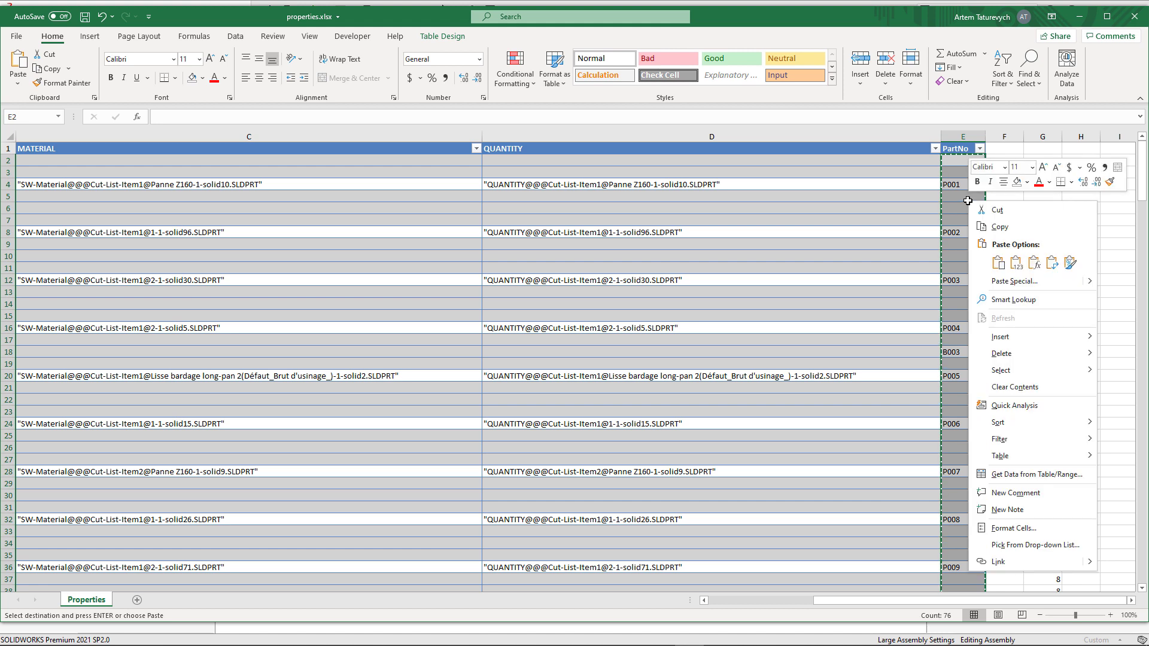
left_click(1016, 262)
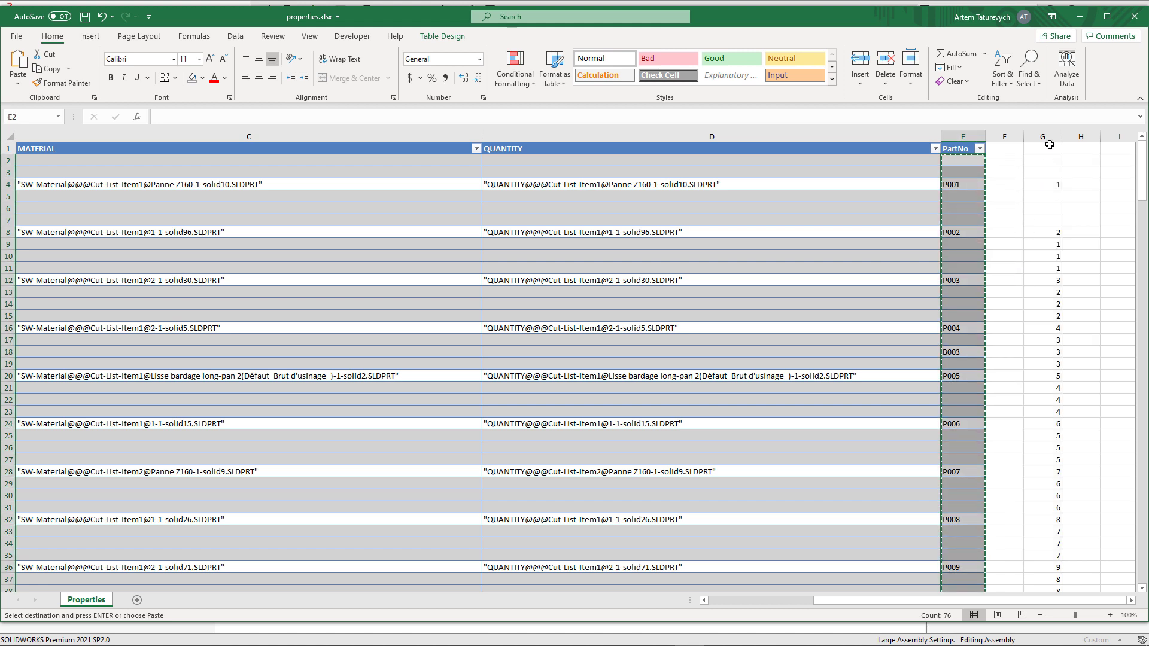
- Delete helper column G and save properties.xlsx
right_click(1049, 134)
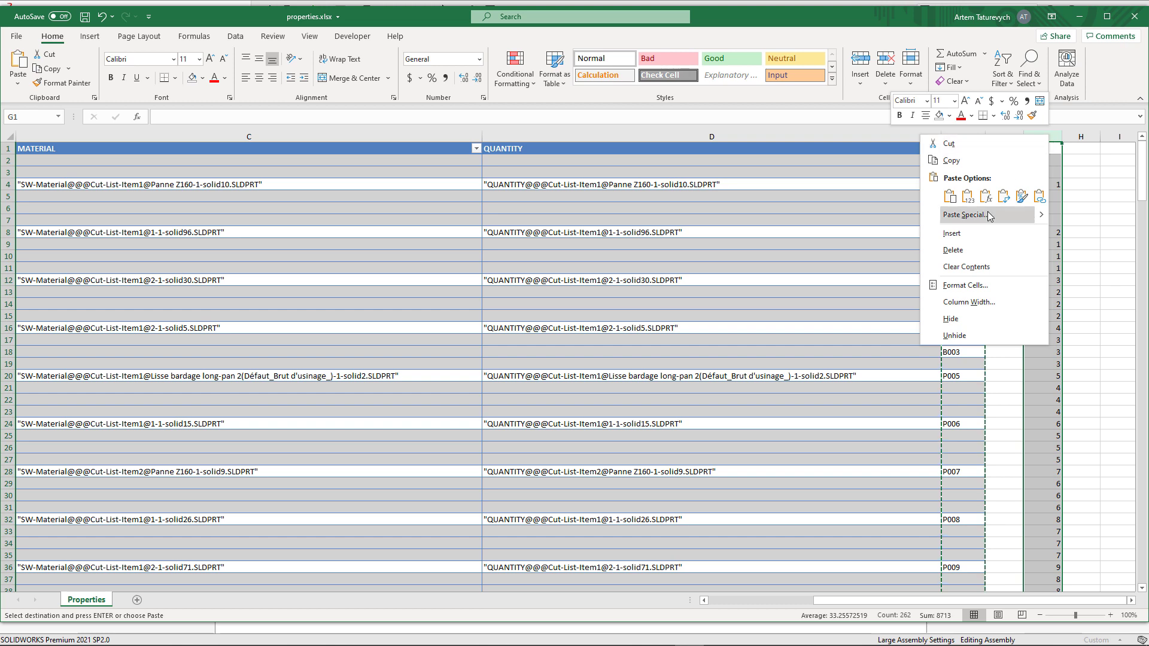
left_click(989, 250)
left_click(1018, 263)
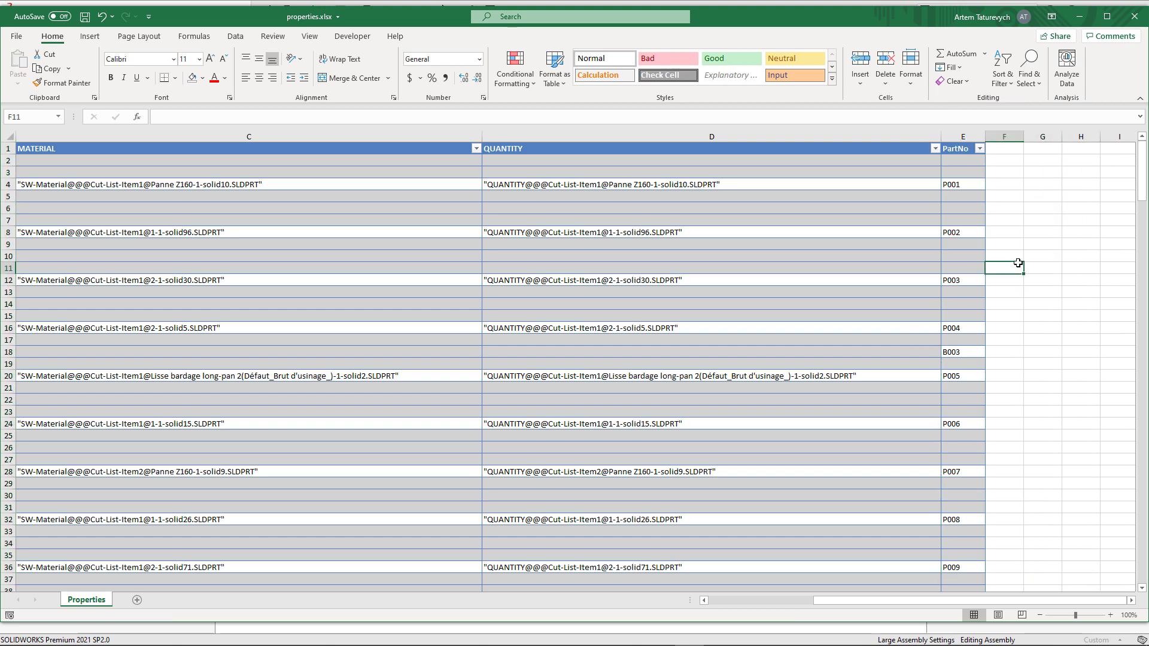
key("ctrl+s")
- Close Excel, import properties.xlsx into the Properties Grid, and apply the PartNo values
left_click(1126, 23)
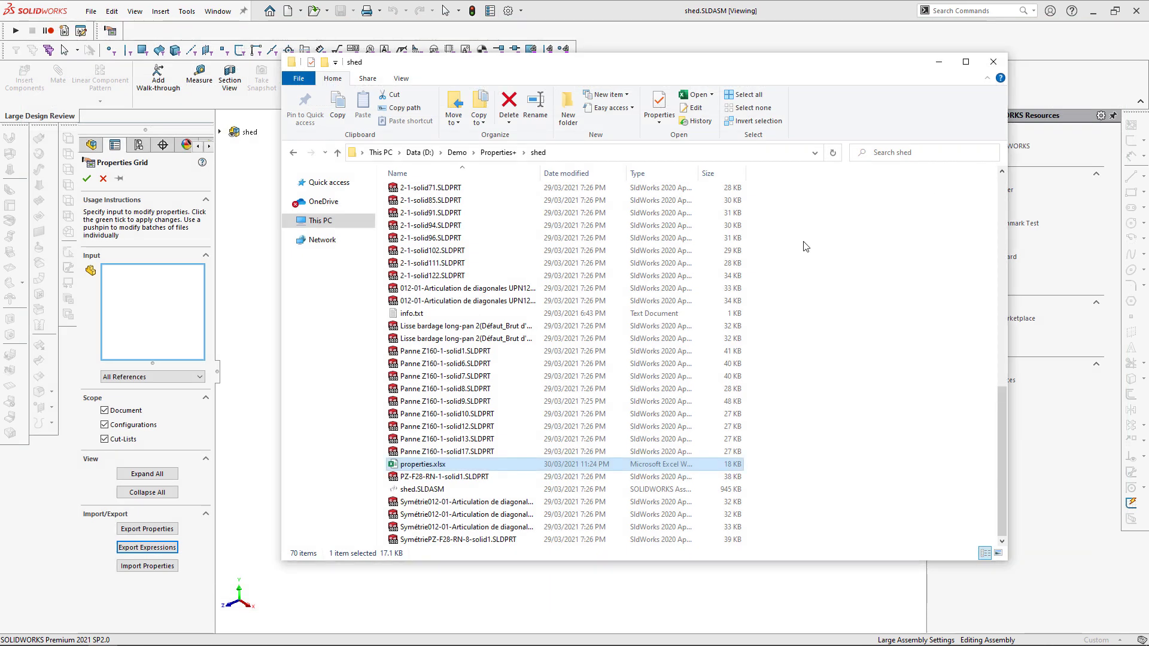
left_click(160, 567)
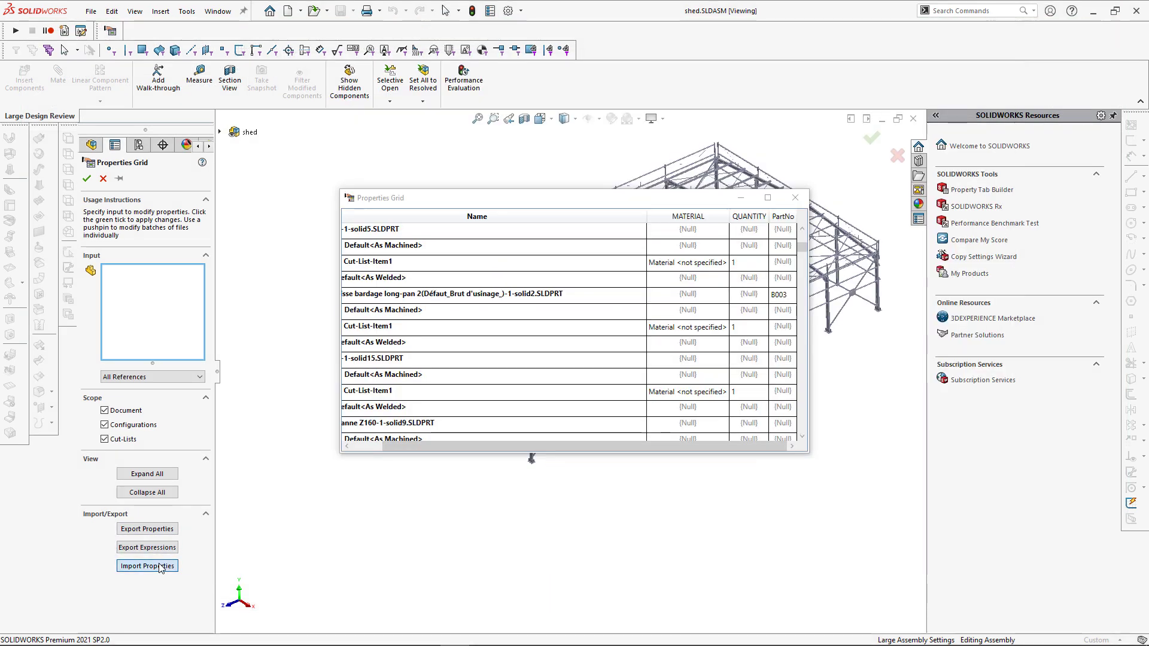
left_click(146, 88)
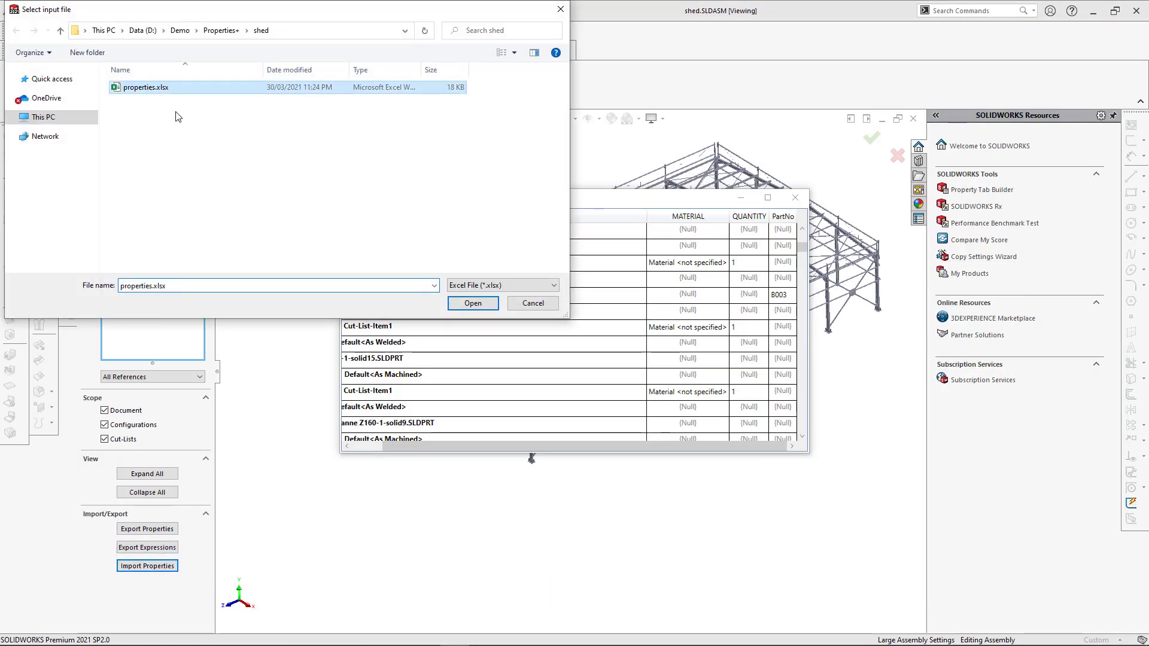
left_click(472, 303)
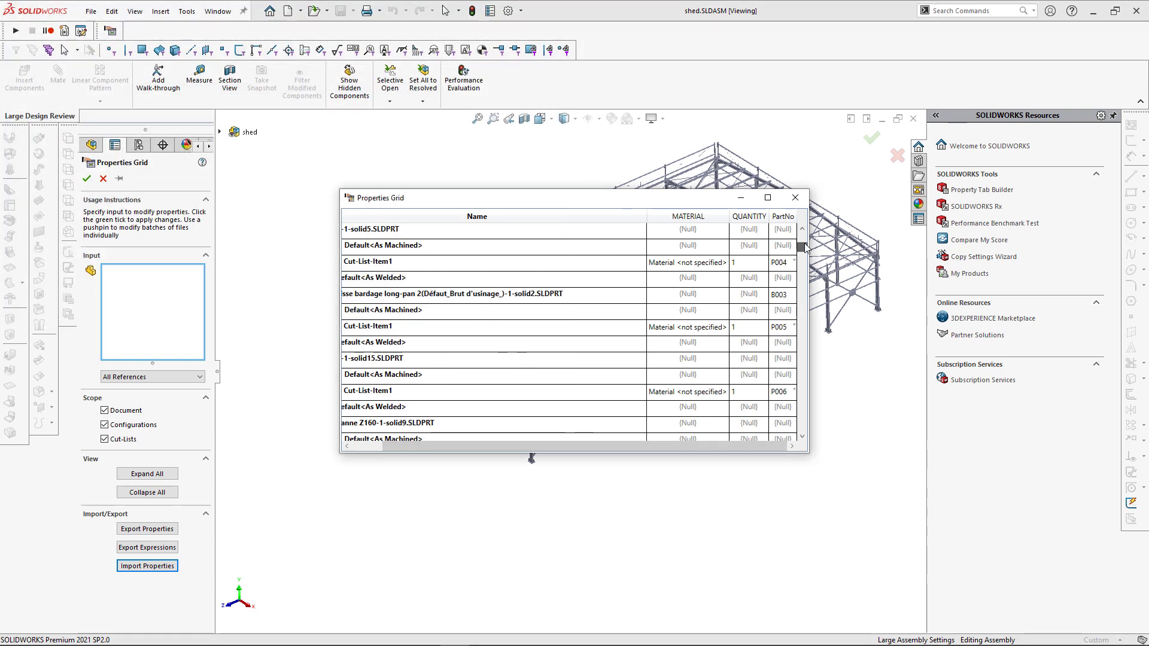
left_click_drag(805, 247, 805, 234)
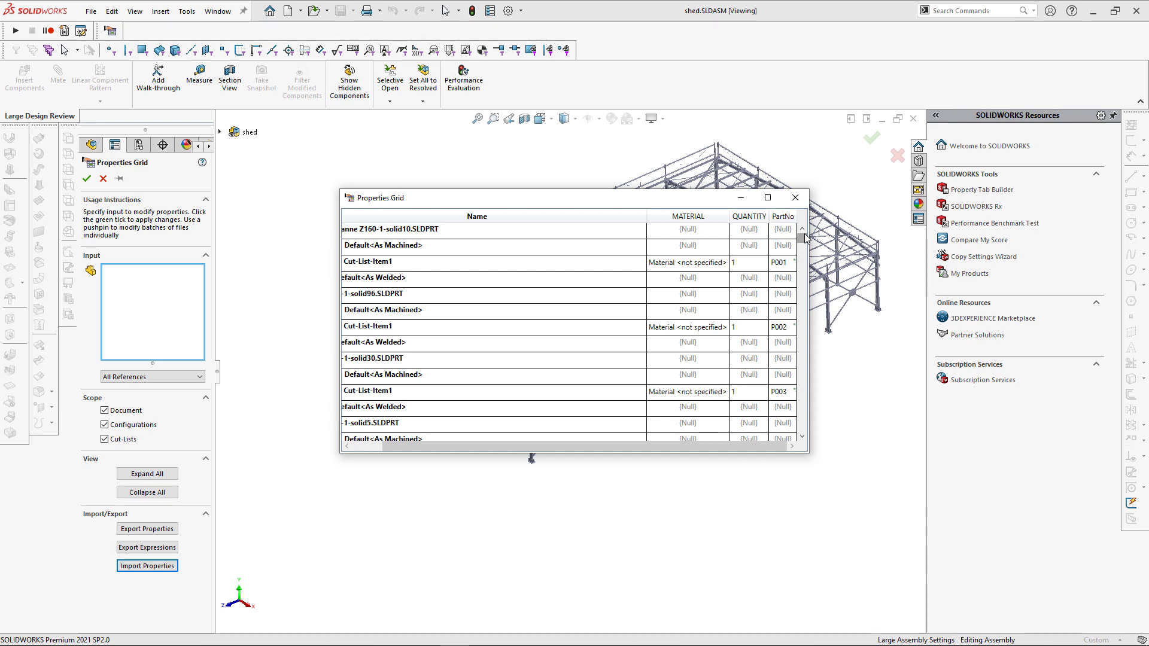
left_click(87, 179)
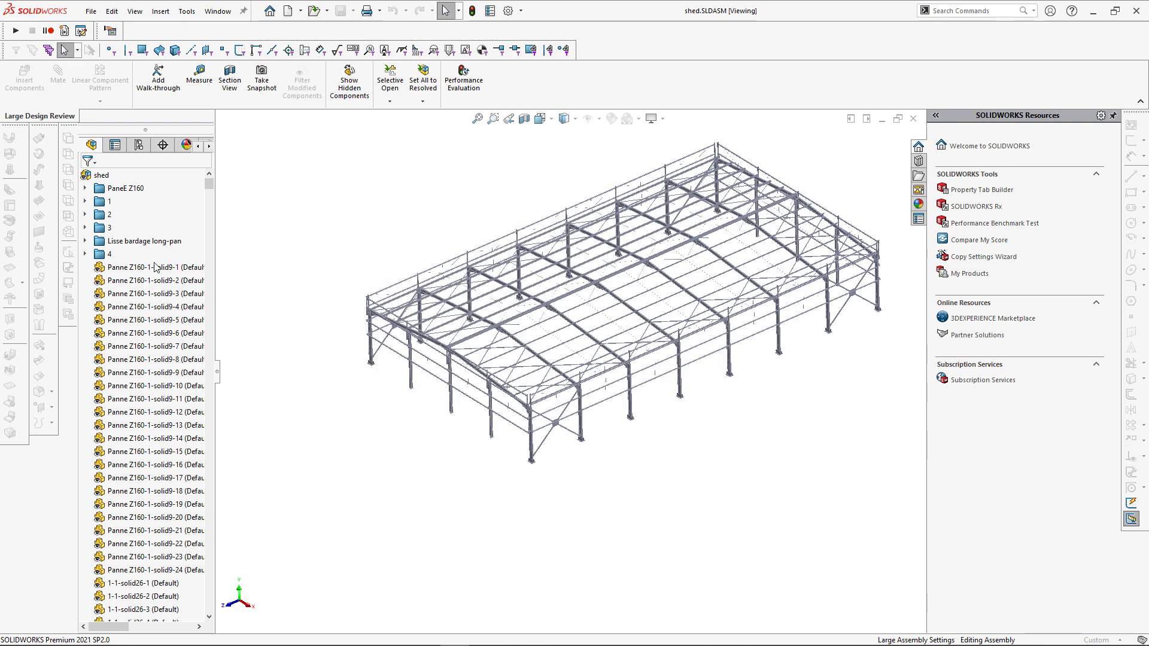
- Open part Panne Z160-1-solid9 and show the properties of Cut-List-Item2(1)
right_click(157, 267)
key("Escape")
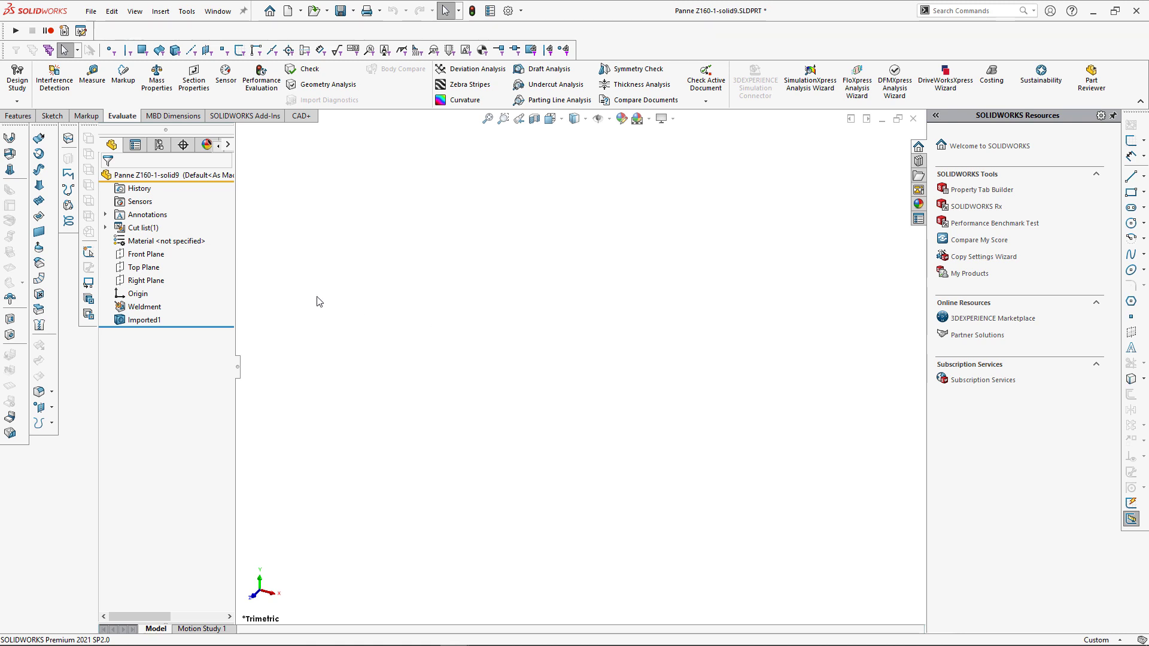
left_click(105, 227)
right_click(147, 243)
left_click(179, 263)
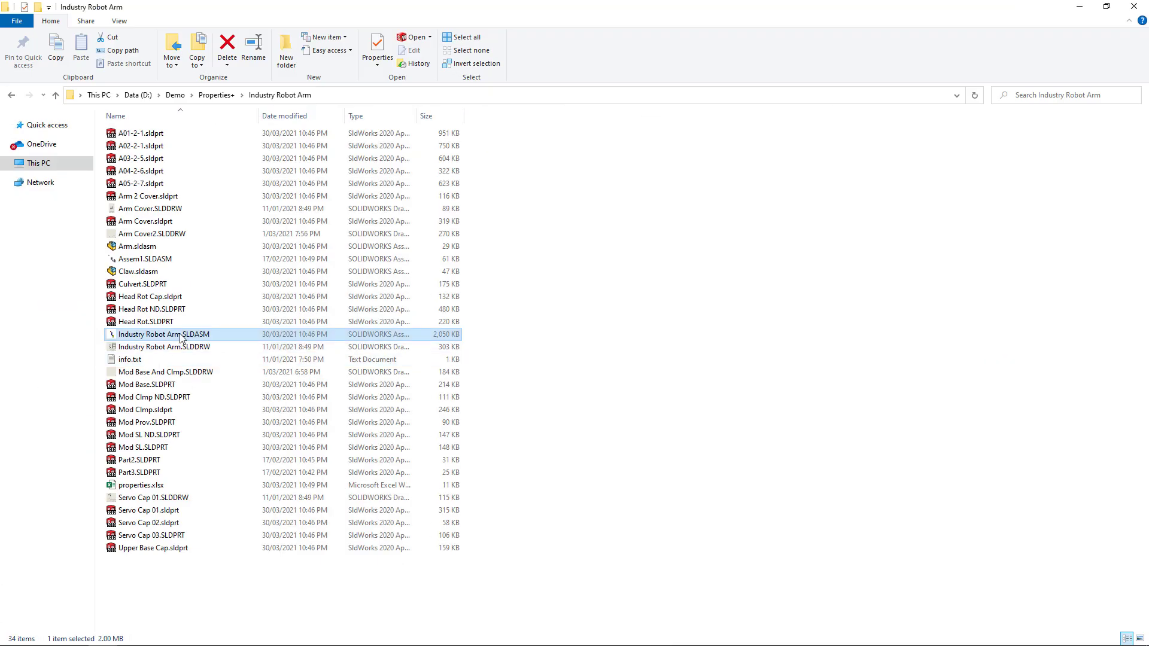
- Load Industry Robot Arm.SLDASM in Properties+ with All References and Cut-Lists enabled
right_click(182, 338)
left_click(213, 309)
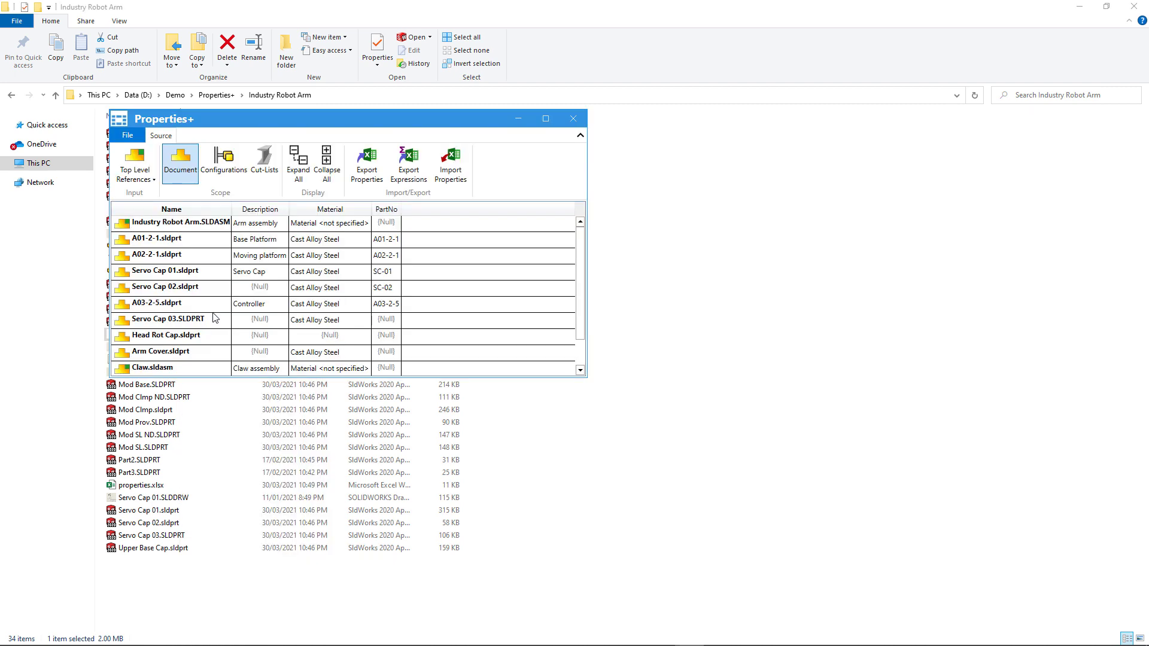
left_click(153, 178)
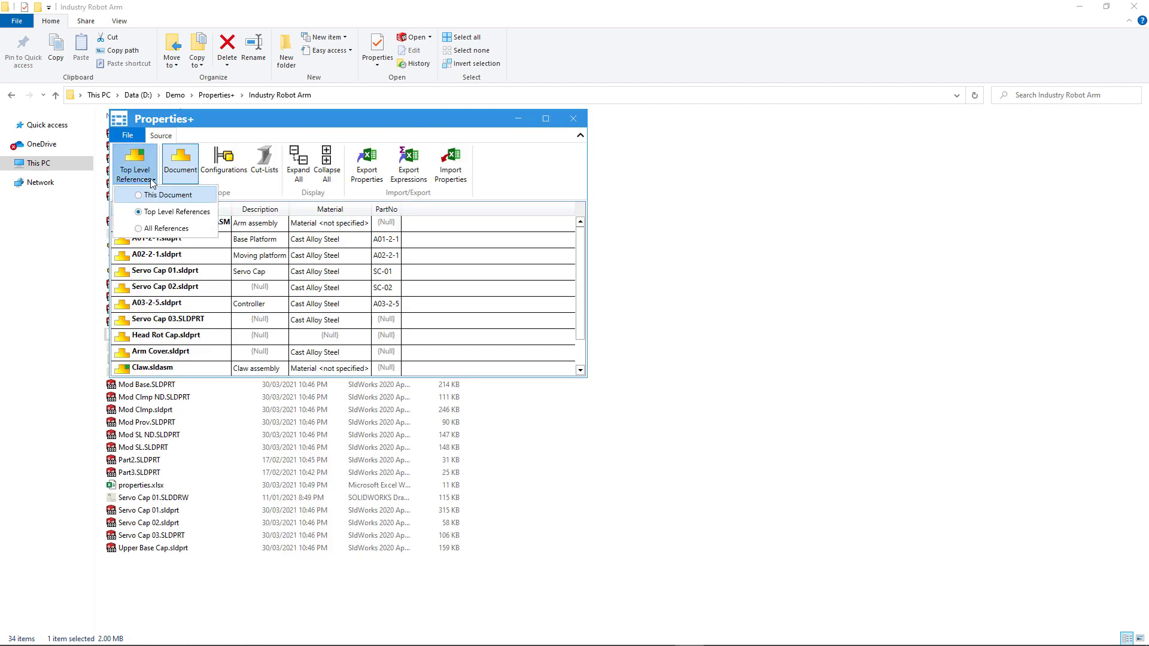
left_click(157, 229)
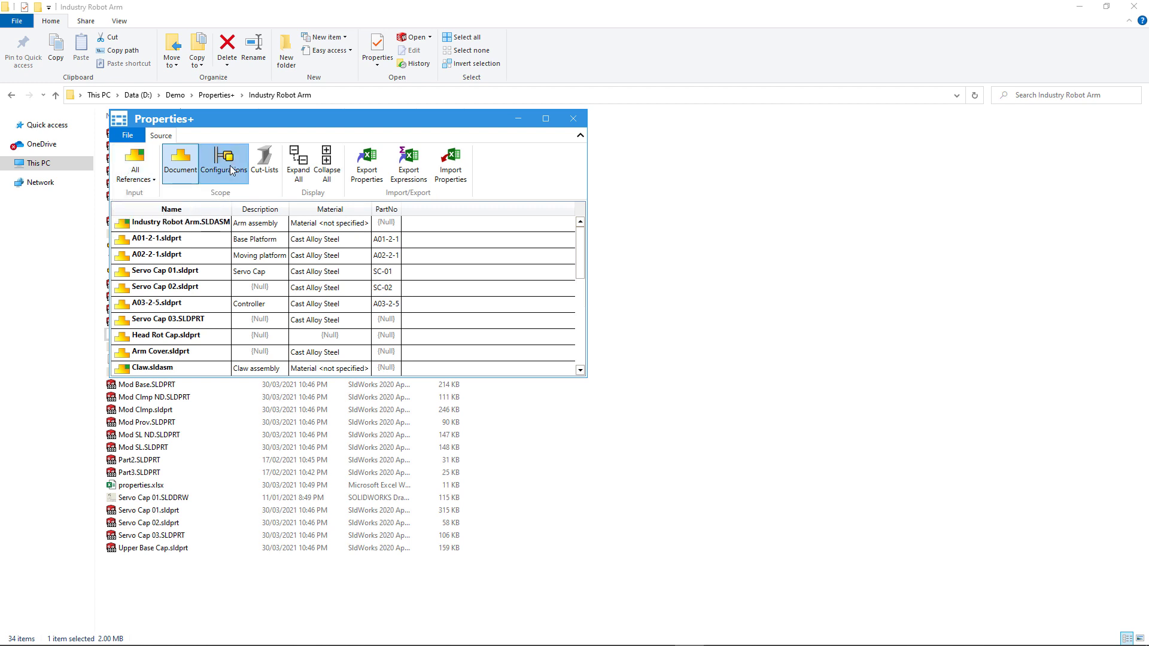
left_click(262, 171)
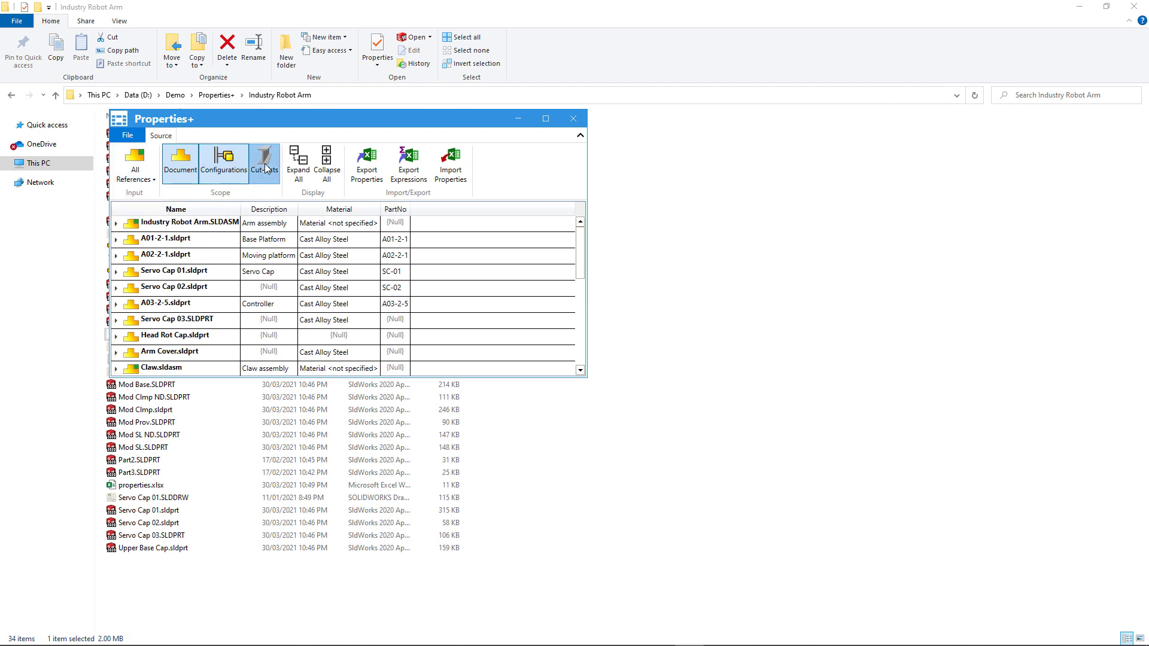
left_click(297, 173)
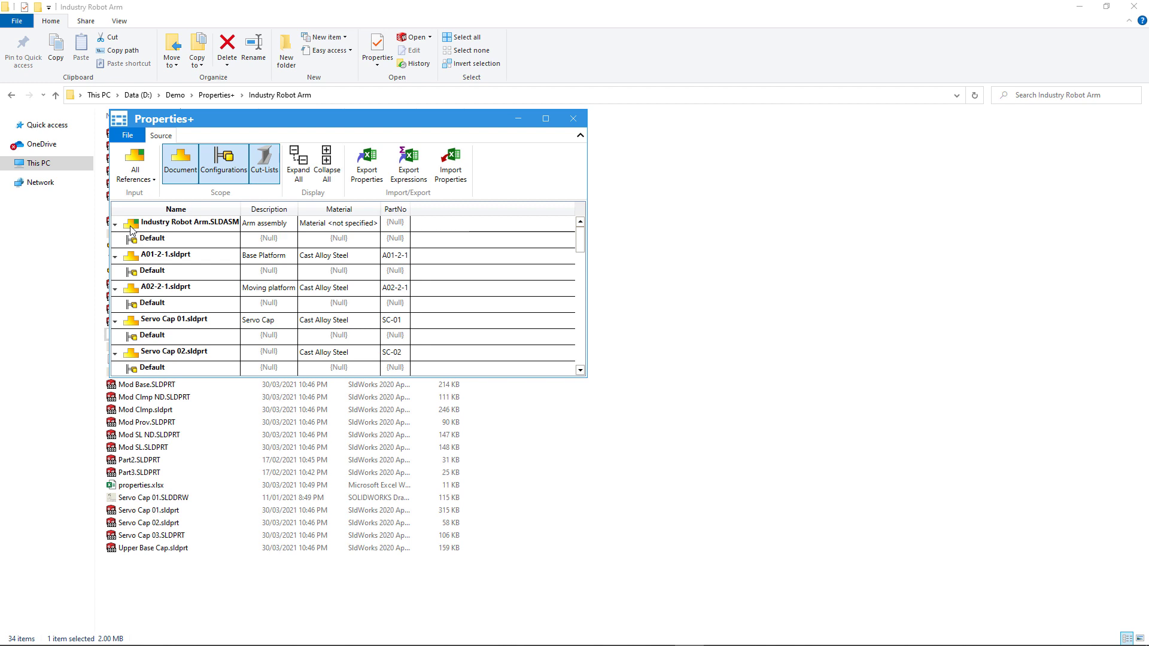
mouse_move(130, 228)
mouse_move(134, 260)
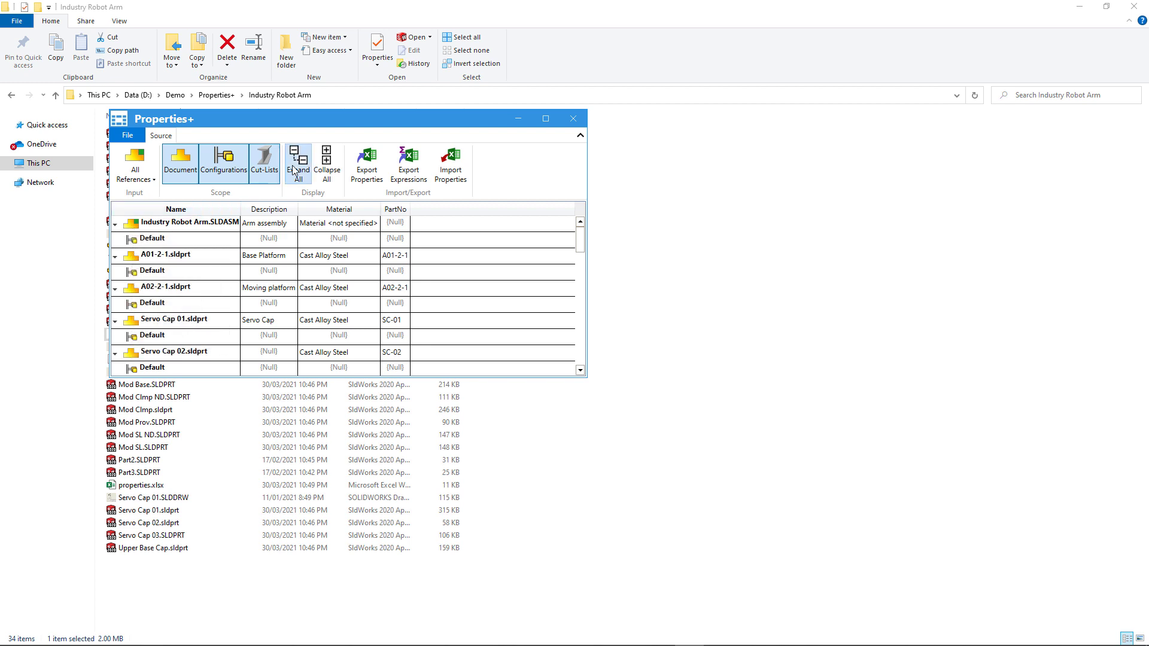
left_click(323, 164)
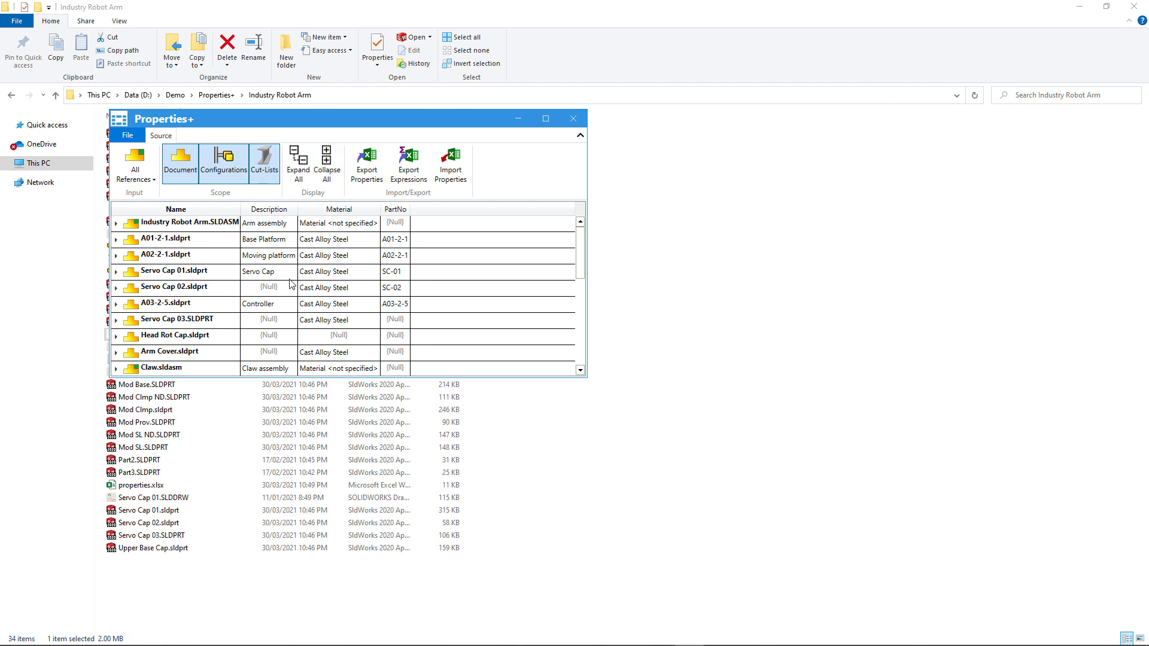
- Change Servo Cap 03's PartNo to SC-03 and save
double_click(395, 322)
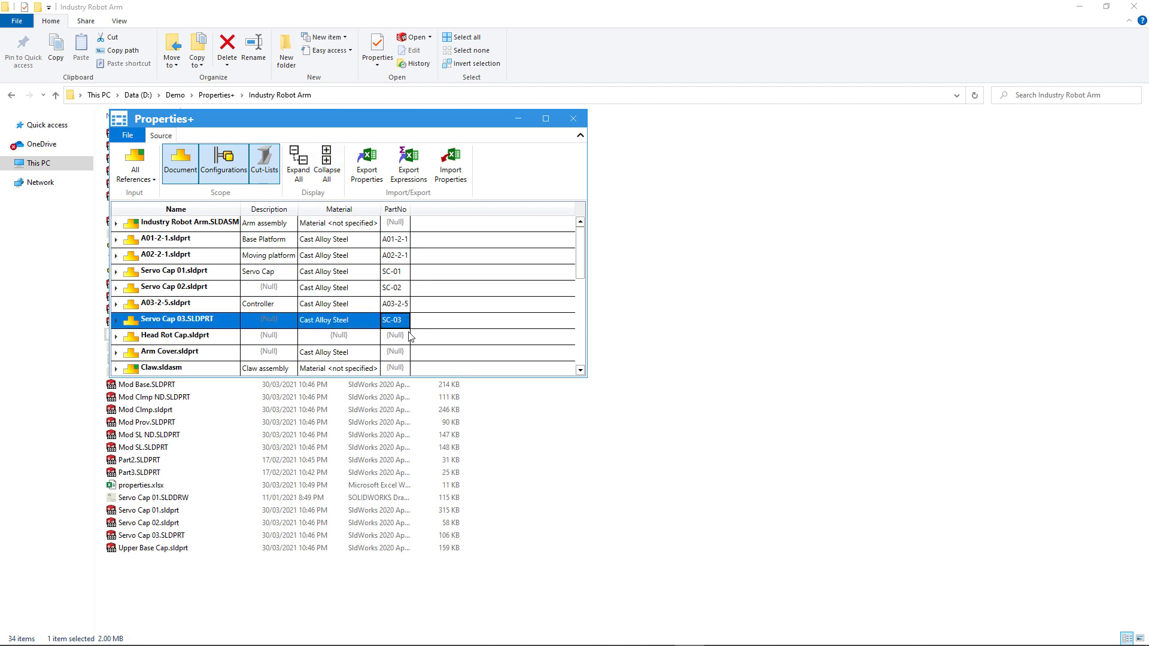
left_click(411, 337)
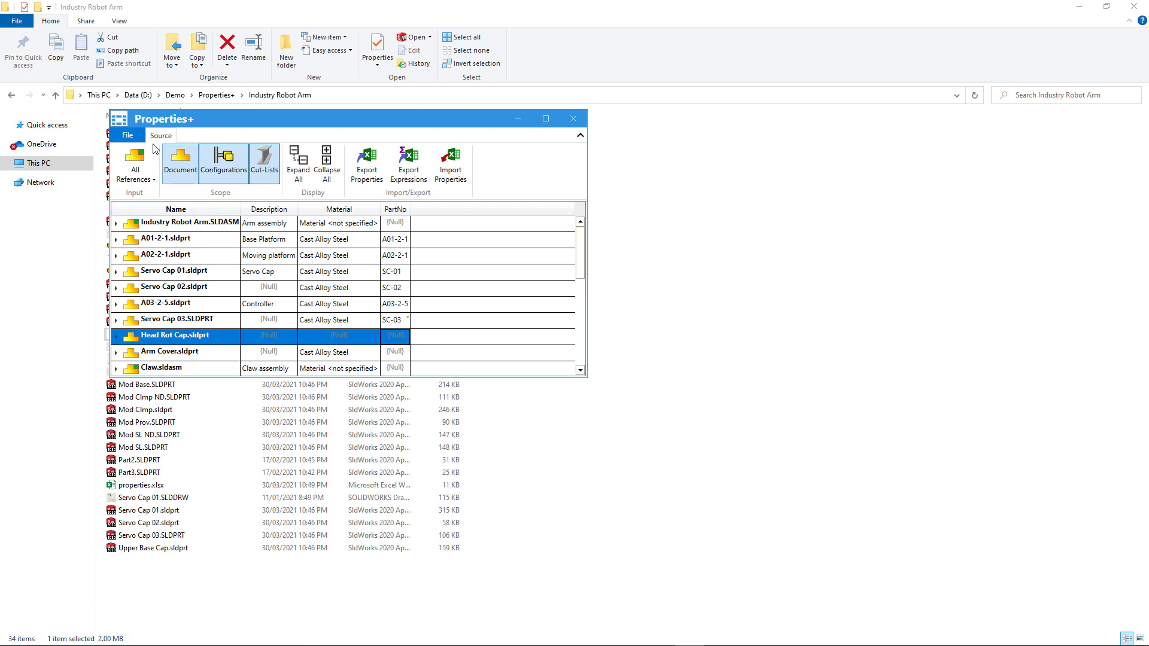
left_click(129, 135)
left_click(155, 203)
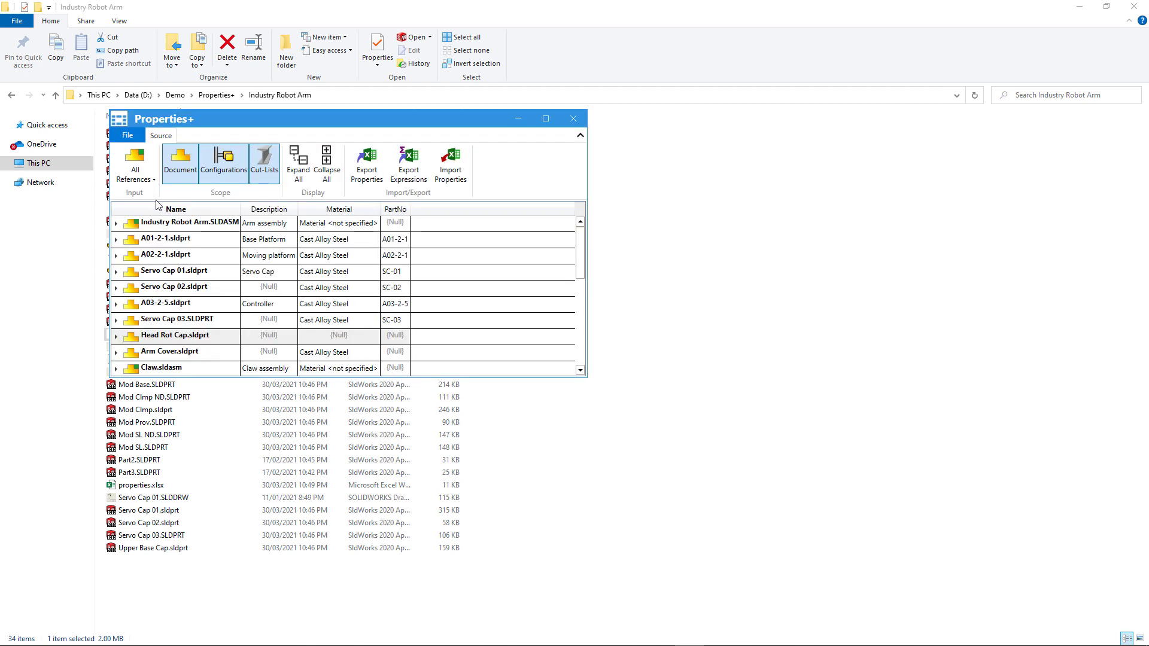